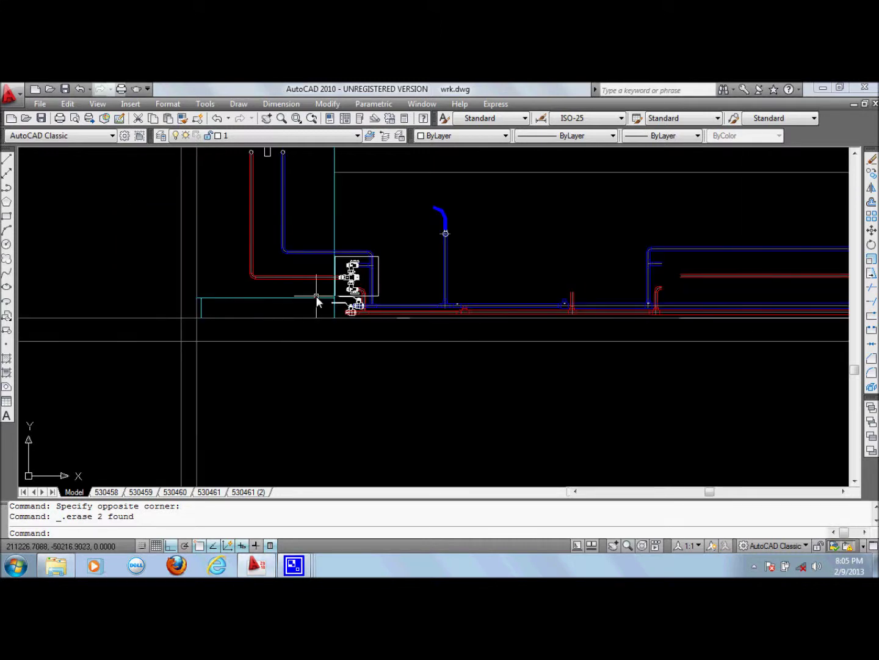
Step: Pan and zoom around the pipework to inspect the valve blocks, riser pipes and 950 dimension
scroll(249, 302, down, 2)
scroll(226, 305, up, 4)
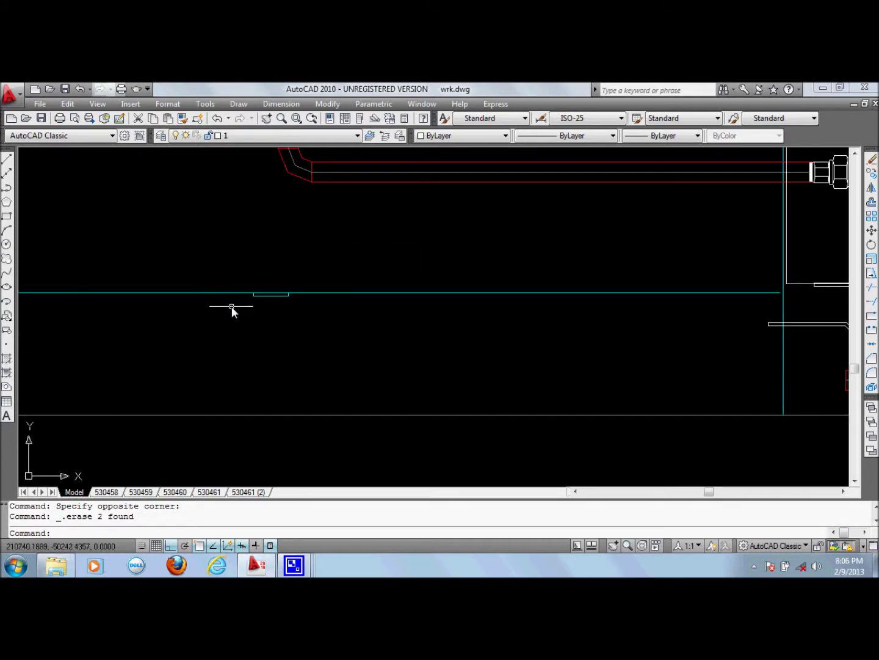
scroll(256, 305, down, 5)
scroll(245, 306, up, 3)
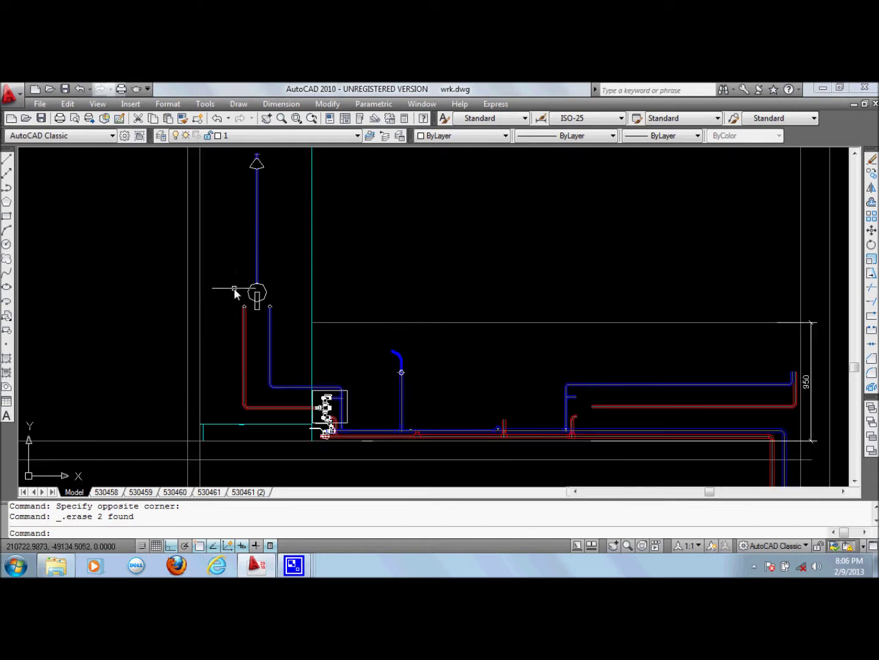
scroll(562, 292, down, 2)
scroll(562, 292, up, 2)
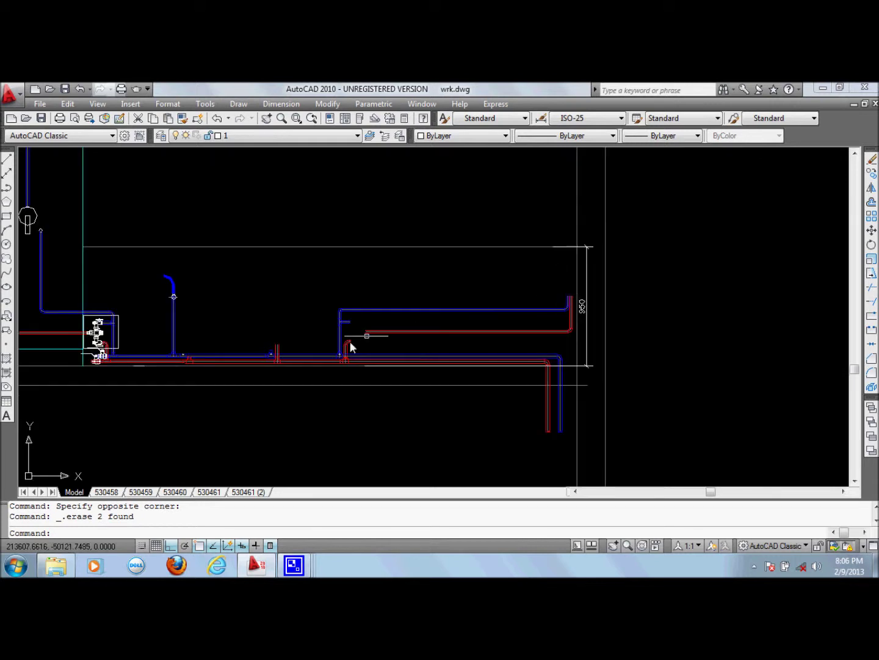
scroll(353, 345, up, 1)
scroll(234, 331, down, 1)
middle_drag(168, 342, 314, 308)
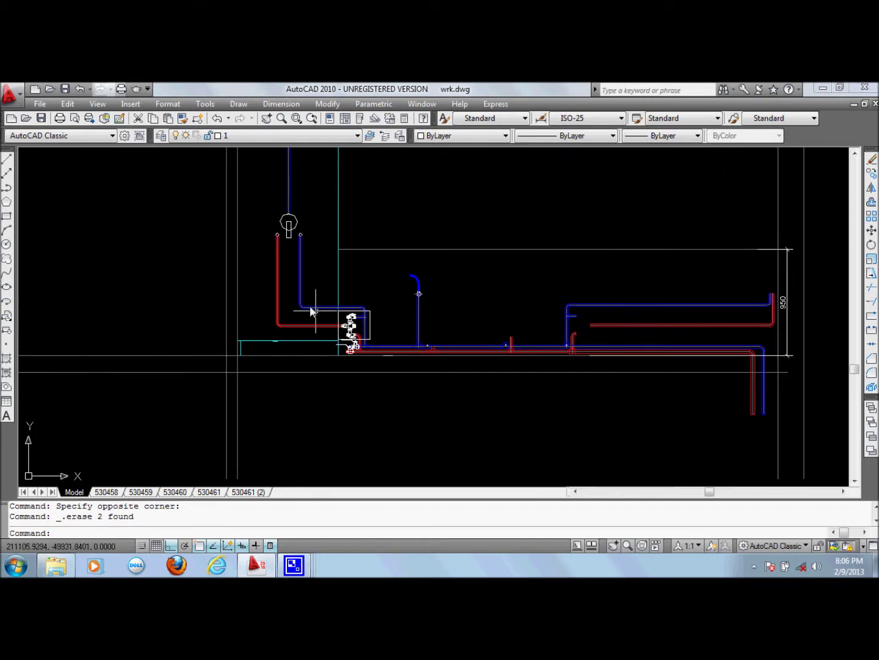
scroll(299, 256, up, 3)
scroll(295, 219, down, 3)
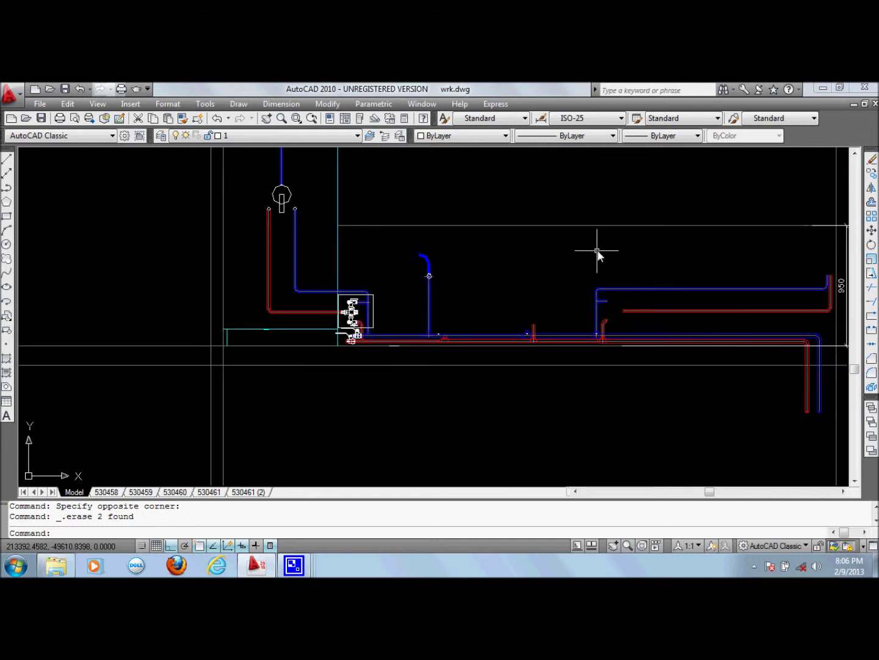
scroll(540, 316, down, 2)
scroll(474, 312, up, 1)
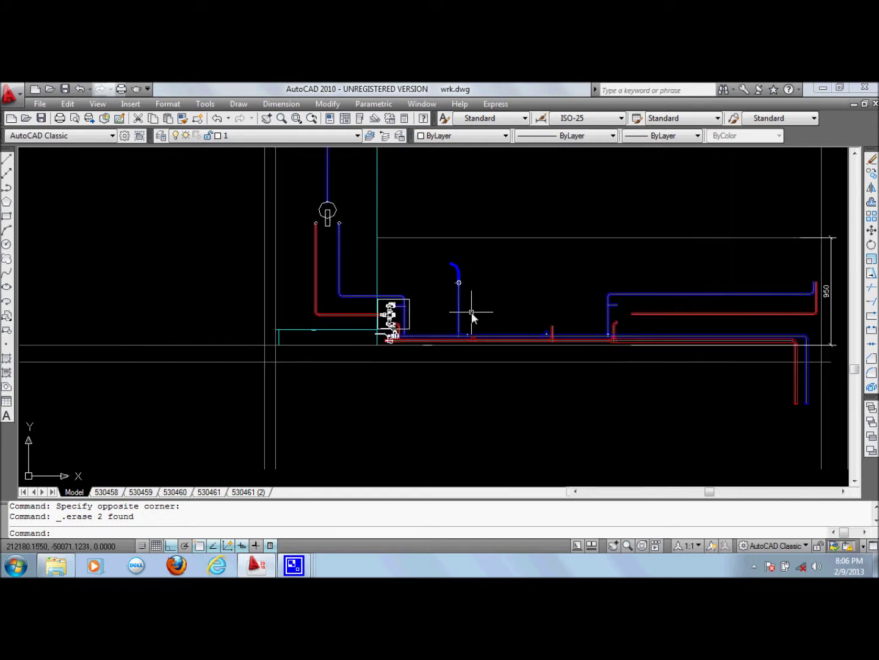
scroll(409, 275, up, 3)
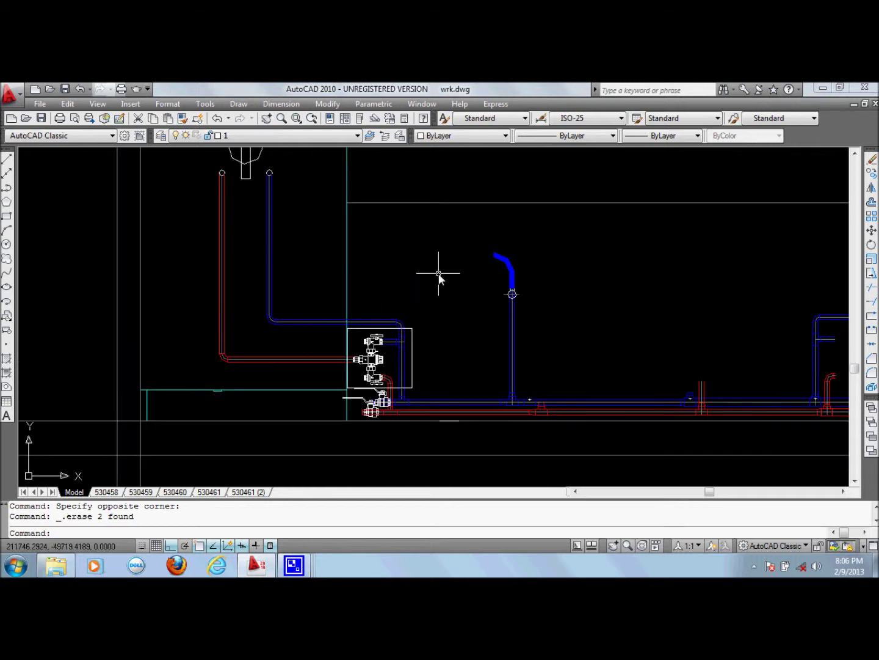
scroll(519, 277, down, 1)
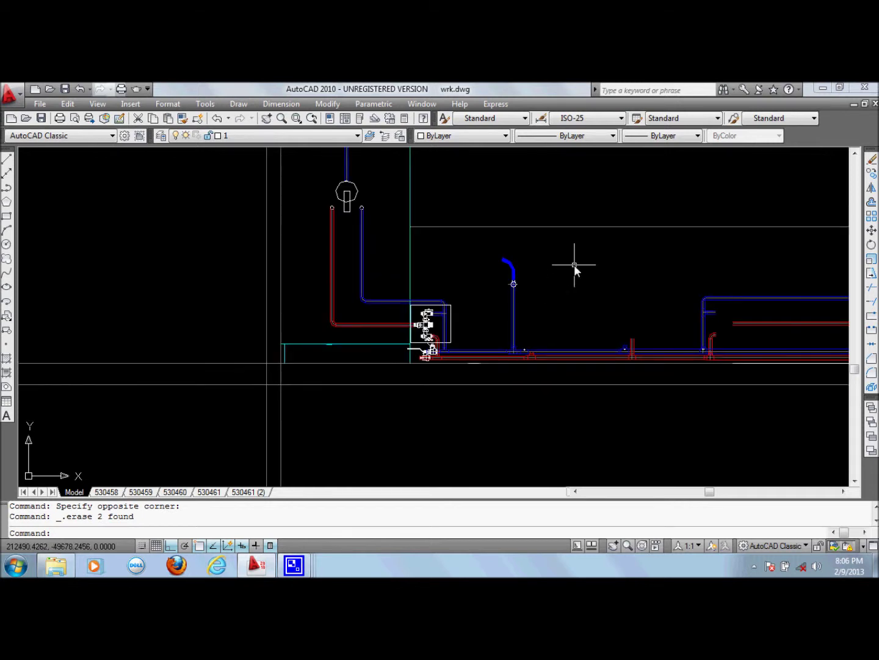
scroll(525, 269, up, 1)
scroll(510, 292, up, 2)
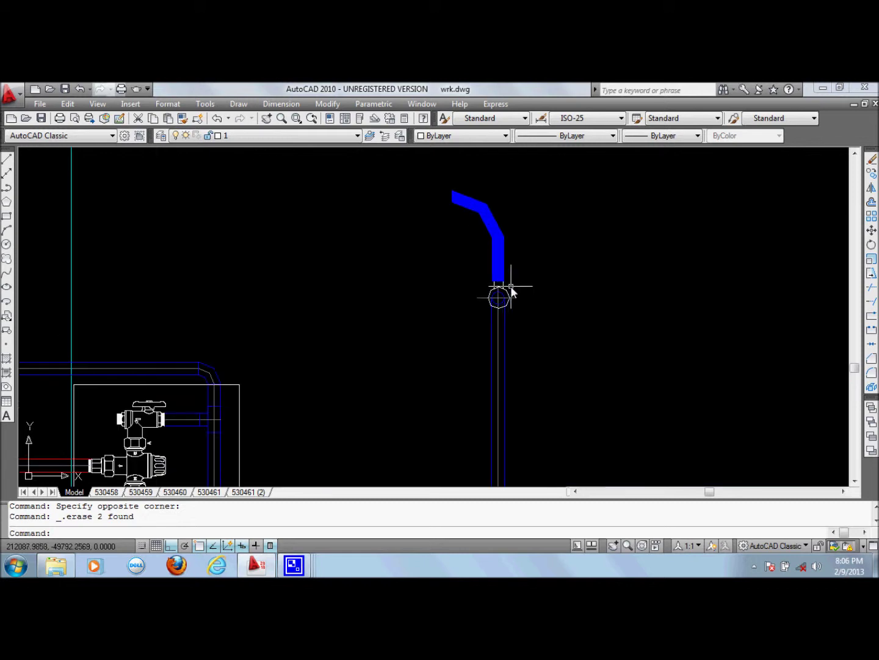
scroll(403, 266, up, 1)
scroll(402, 266, down, 3)
scroll(580, 335, right, 3)
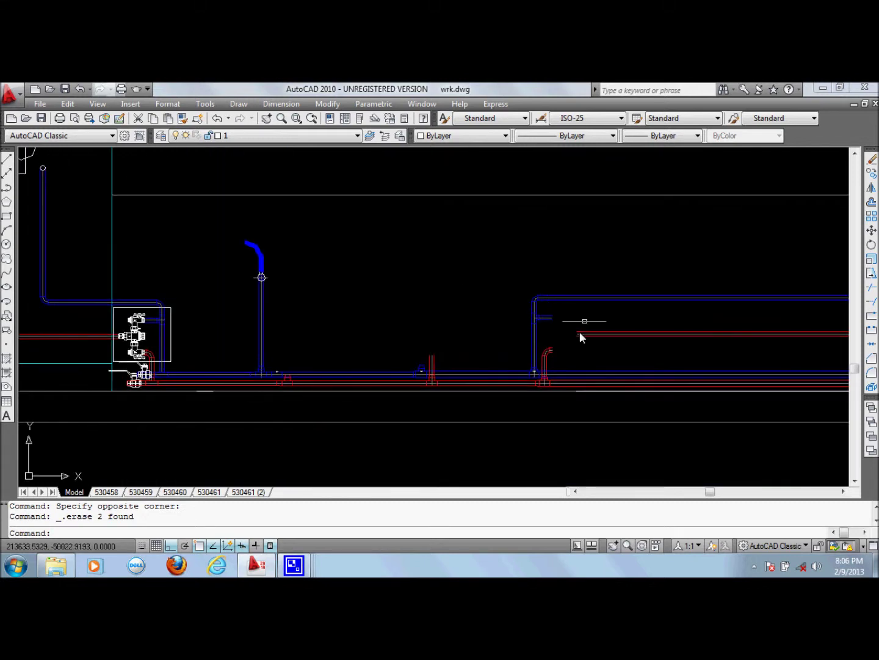
scroll(482, 366, up, 4)
mouse_move(398, 344)
middle_down()
mouse_move(481, 273)
mouse_move(502, 342)
mouse_move(532, 373)
middle_up()
scroll(269, 244, up, 1)
scroll(269, 243, down, 4)
middle_drag(211, 262, 394, 299)
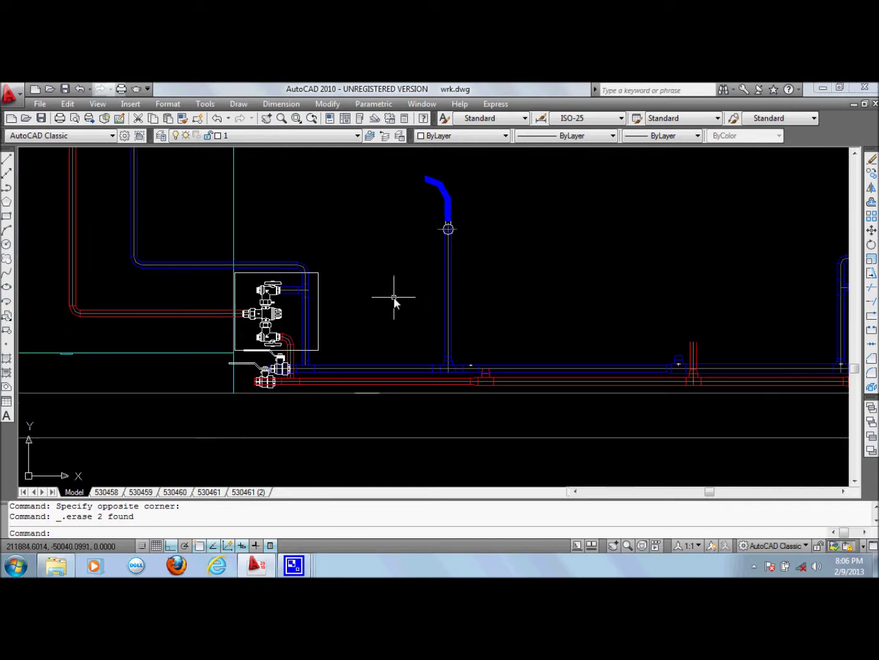
scroll(282, 282, up, 6)
scroll(284, 279, down, 1)
scroll(373, 214, down, 5)
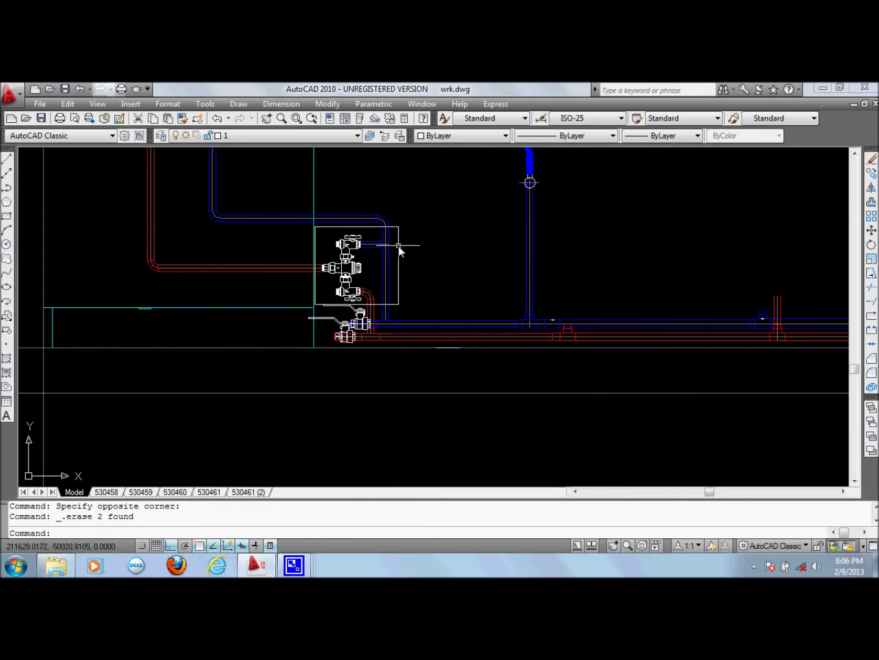
middle_drag(572, 239, 448, 271)
scroll(528, 275, down, 4)
middle_drag(599, 288, 563, 342)
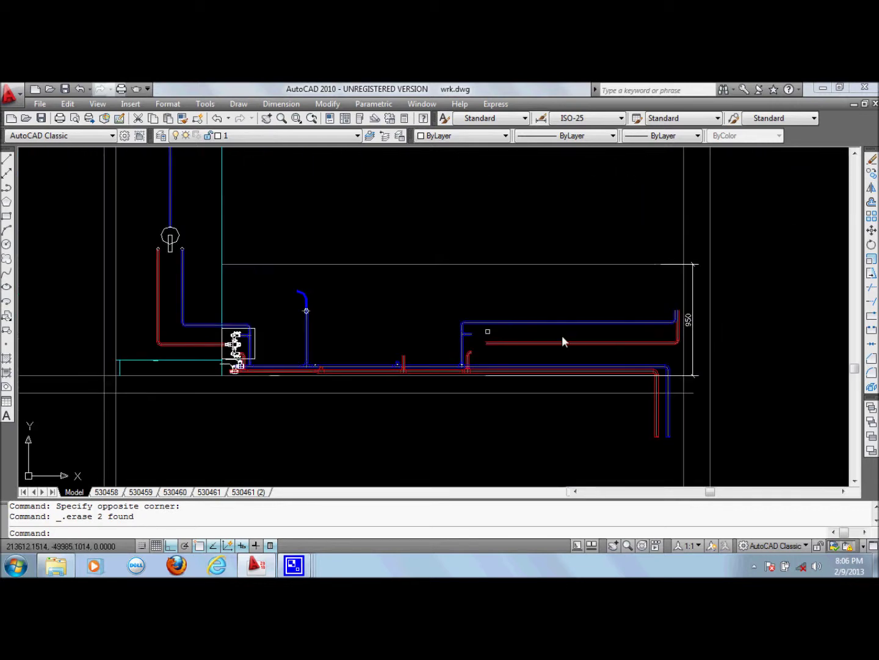
scroll(244, 371, up, 5)
scroll(344, 256, down, 4)
scroll(289, 324, up, 6)
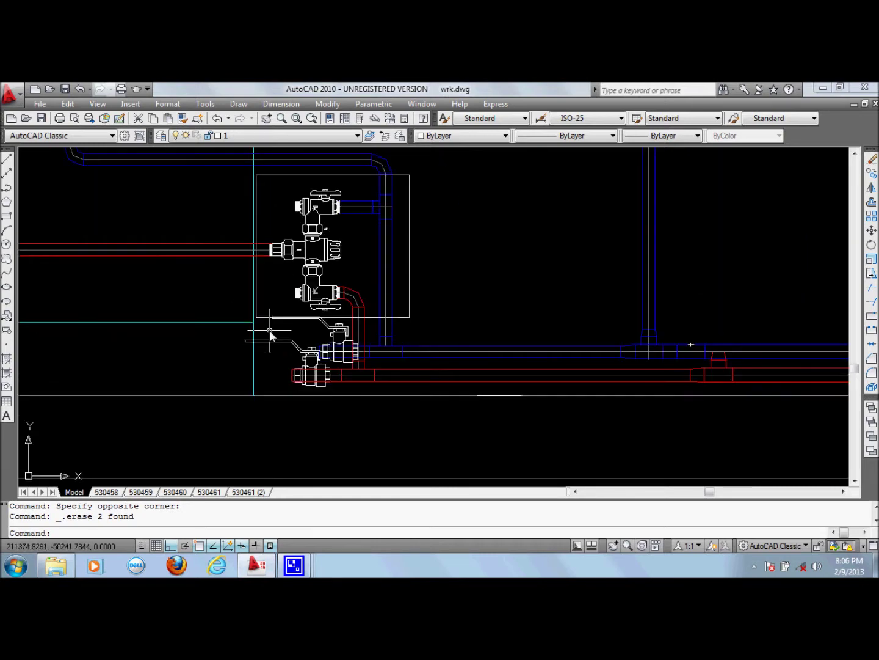
scroll(322, 244, up, 1)
scroll(402, 287, down, 3)
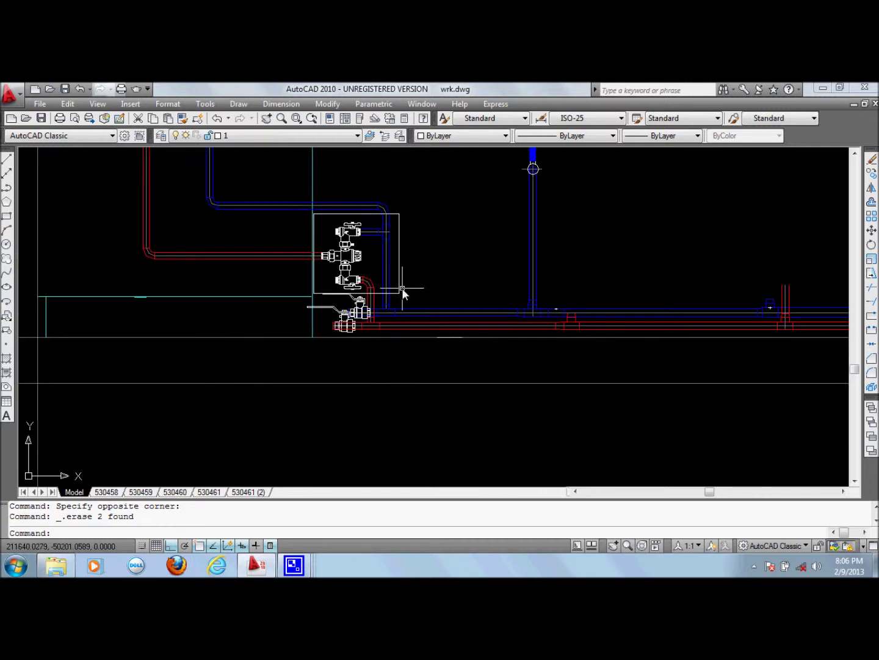
scroll(326, 250, up, 3)
scroll(333, 242, up, 4)
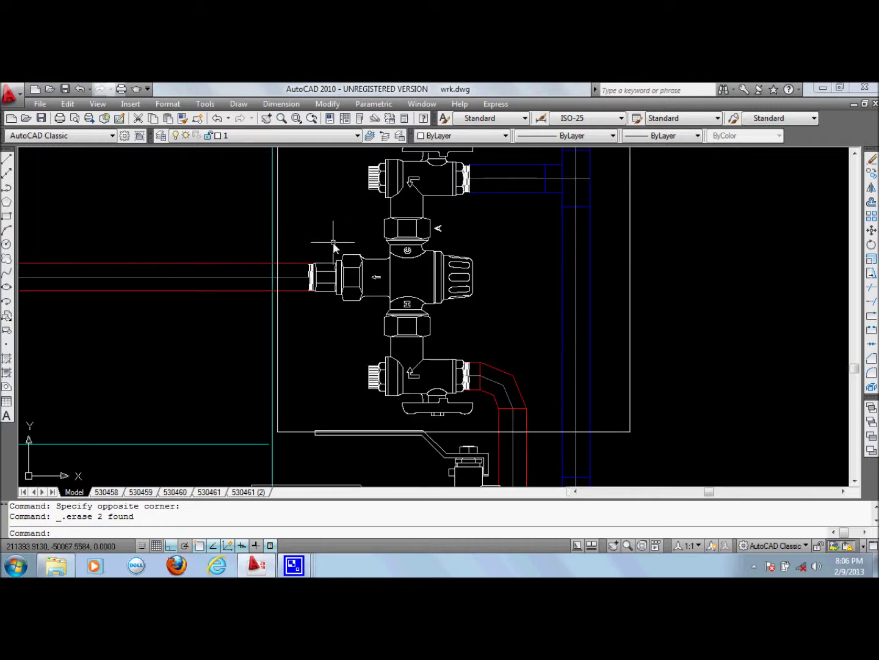
scroll(443, 252, down, 1)
middle_drag(443, 256, 464, 299)
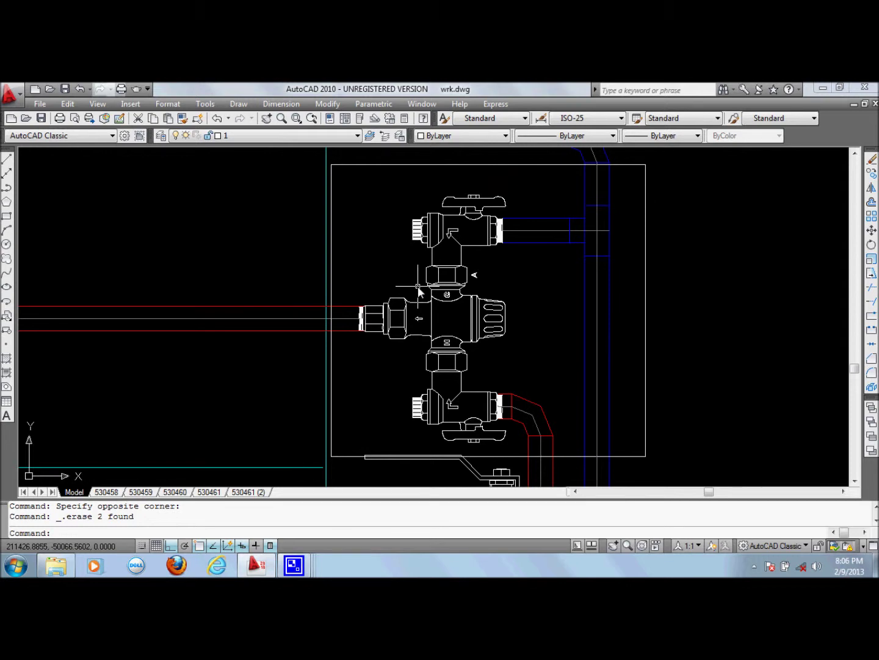
scroll(470, 245, up, 3)
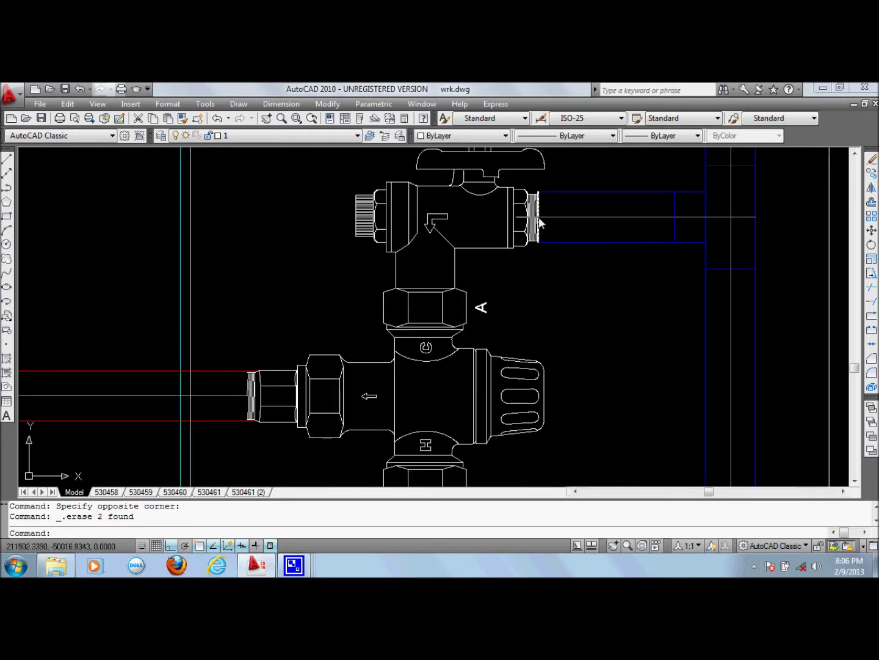
scroll(467, 186, down, 3)
scroll(459, 193, up, 5)
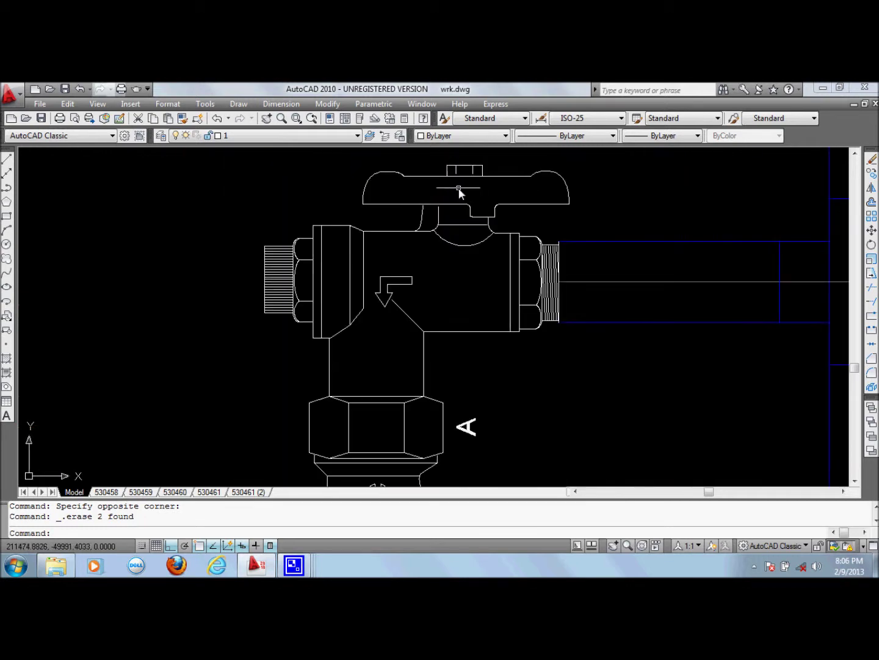
scroll(440, 189, down, 3)
scroll(502, 226, up, 2)
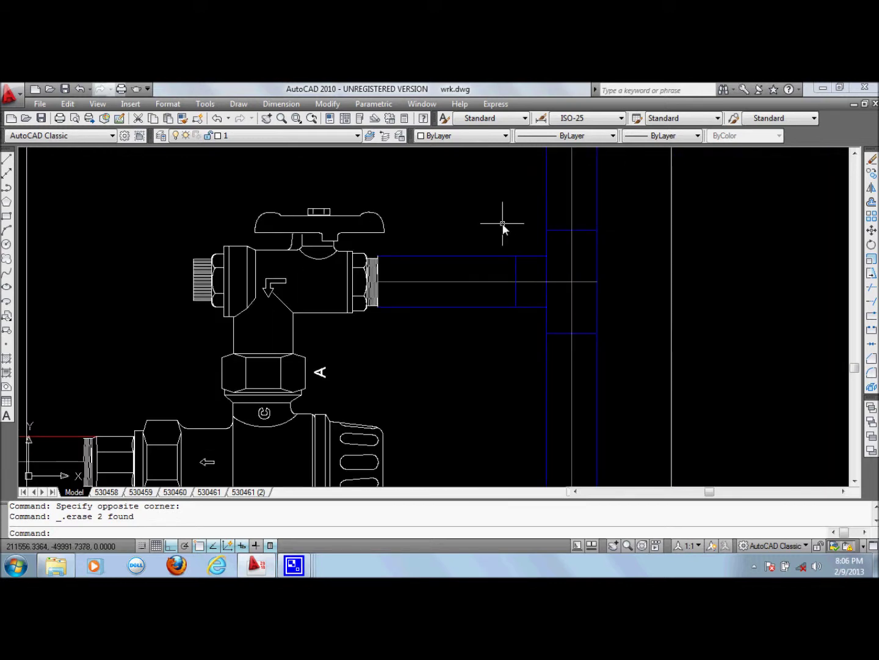
scroll(504, 226, down, 4)
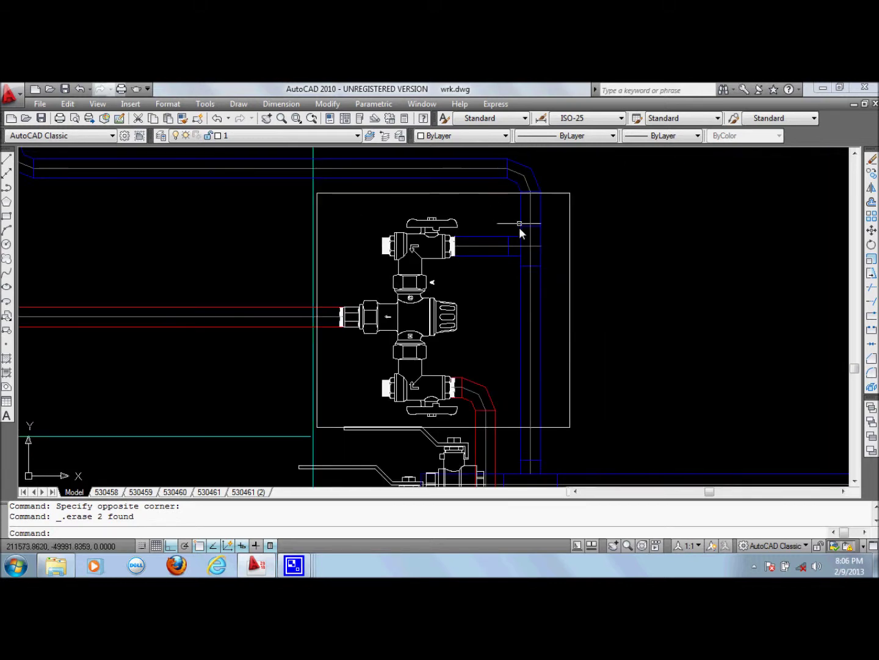
scroll(480, 247, up, 3)
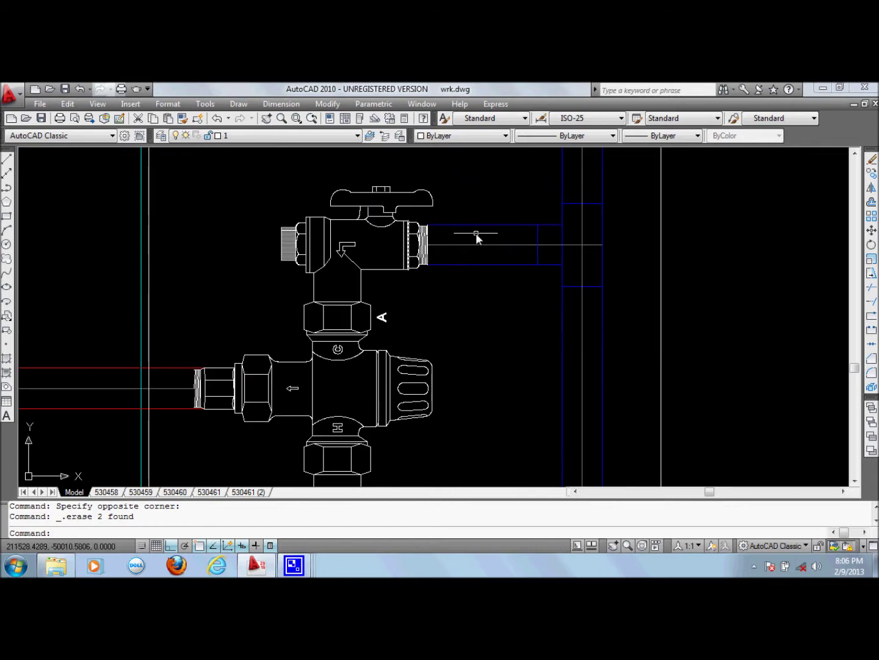
scroll(476, 239, down, 4)
scroll(468, 292, down, 4)
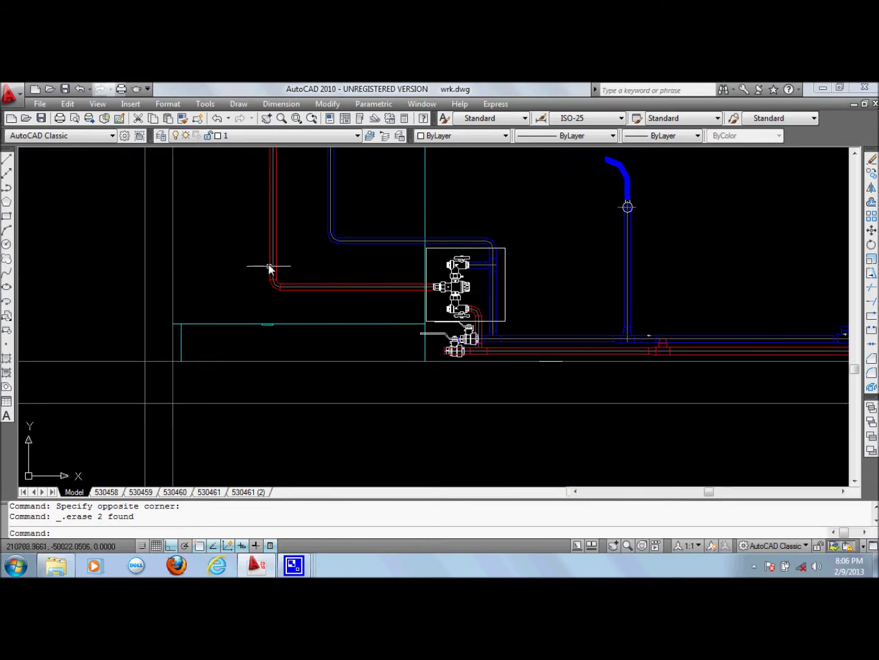
middle_drag(268, 266, 392, 346)
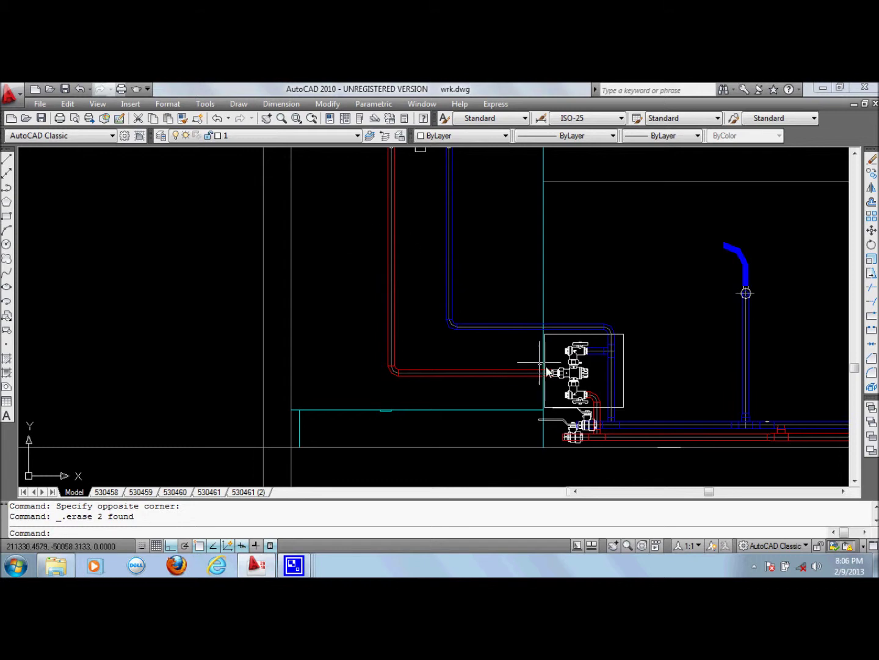
scroll(582, 388, up, 4)
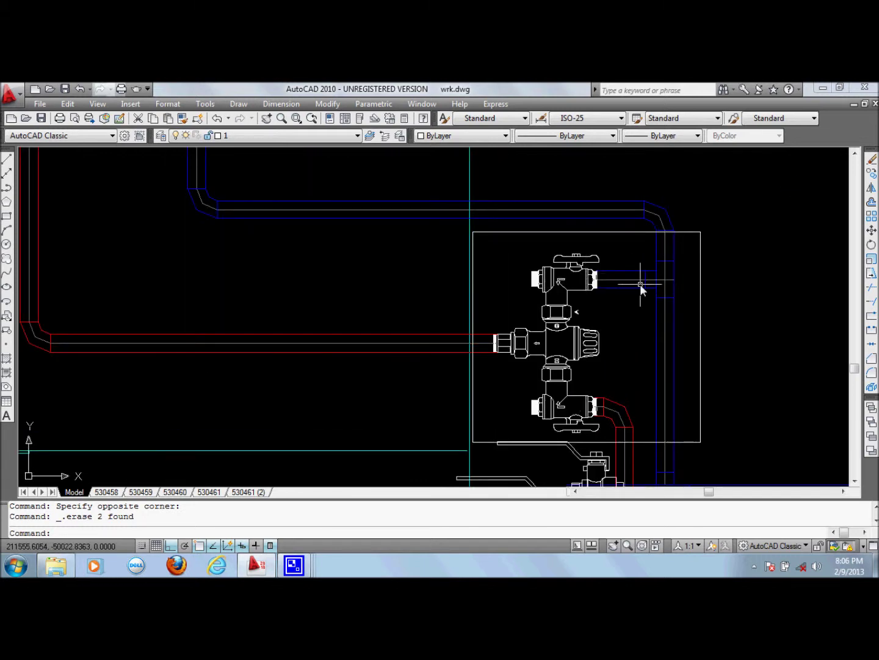
scroll(463, 264, up, 4)
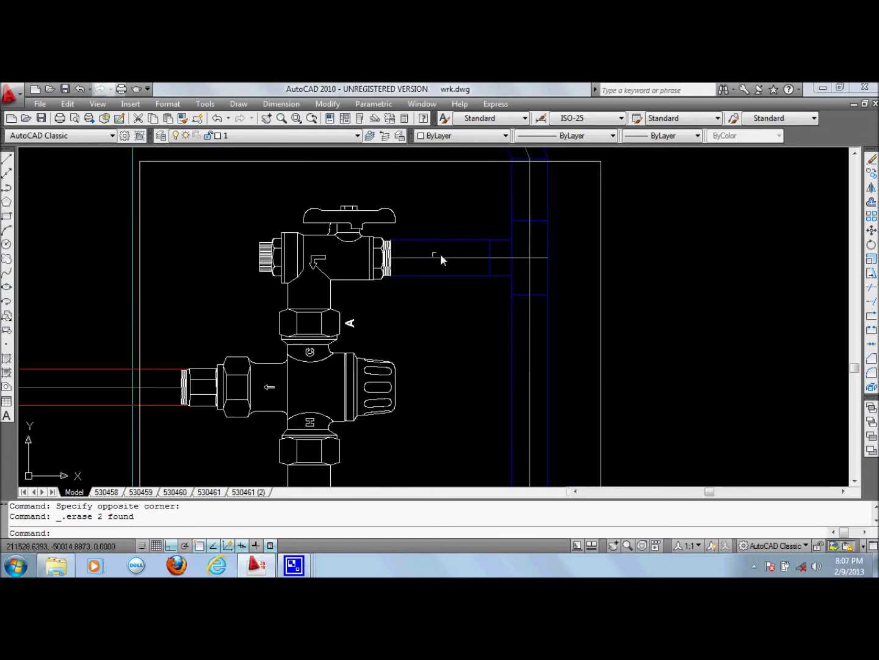
scroll(435, 262, down, 2)
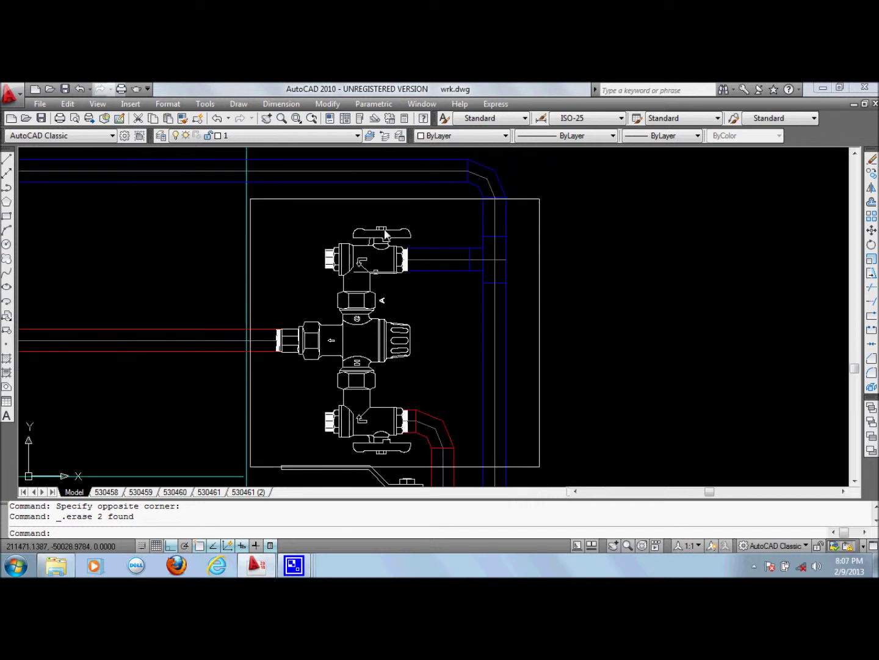
scroll(414, 318, down, 4)
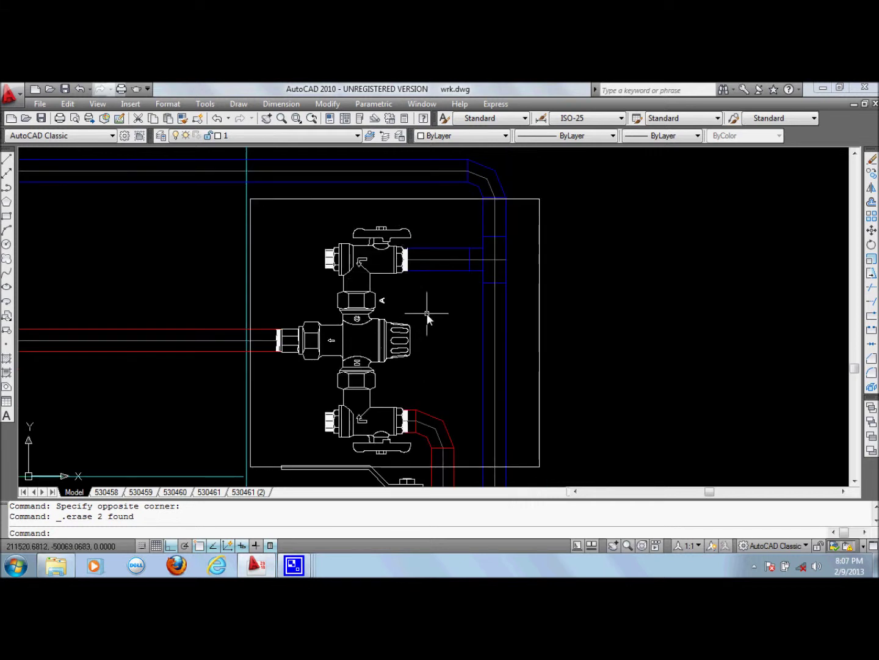
scroll(415, 331, up, 6)
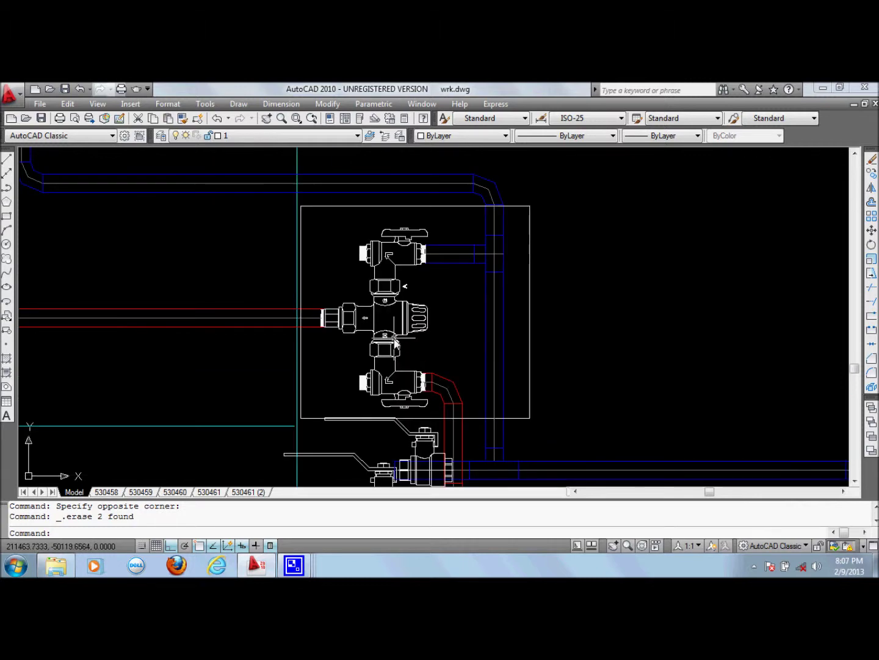
scroll(387, 304, down, 4)
scroll(394, 256, down, 2)
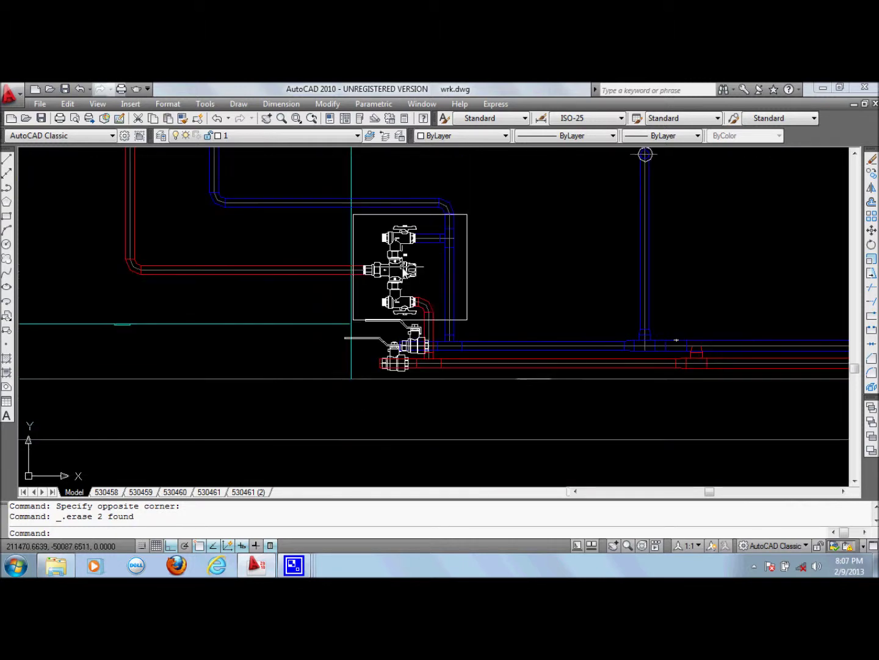
scroll(525, 313, down, 4)
scroll(563, 234, up, 8)
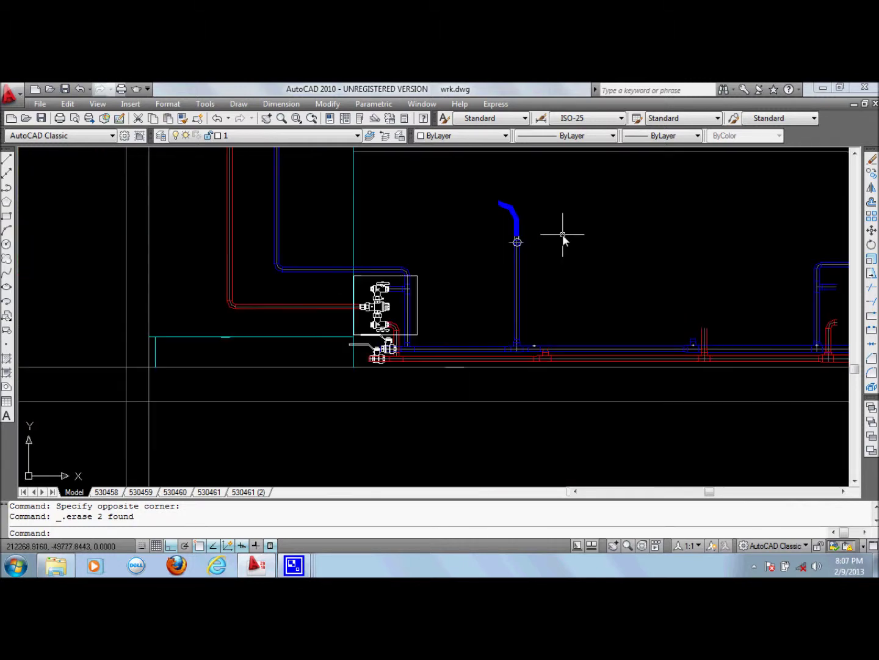
scroll(403, 276, down, 3)
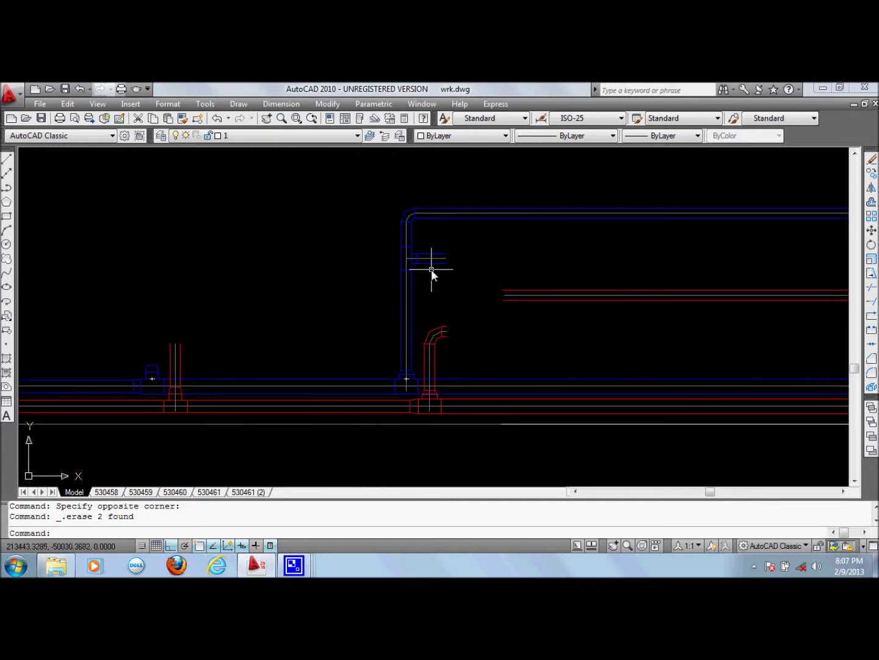
scroll(433, 270, down, 2)
middle_drag(499, 280, 676, 308)
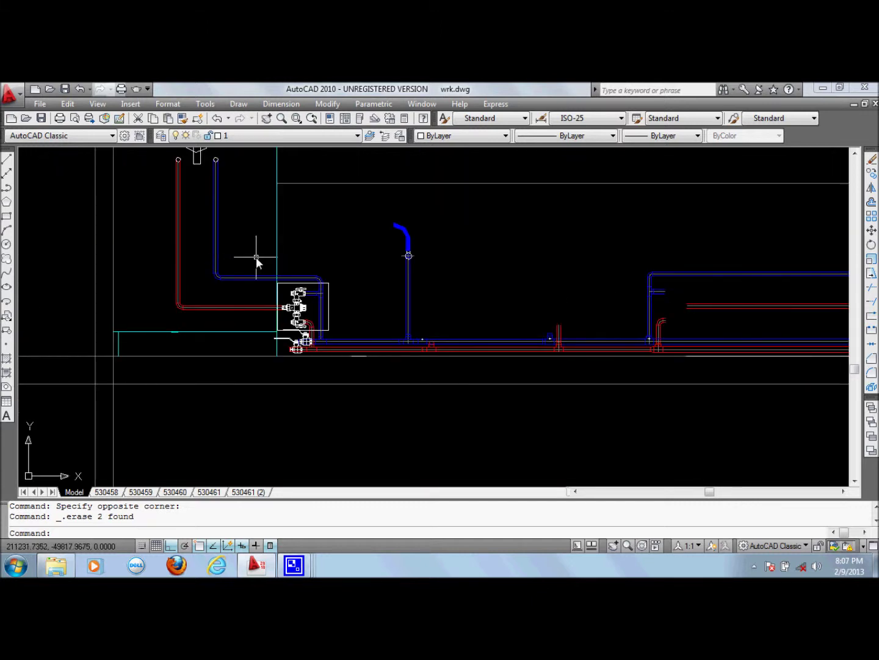
scroll(255, 256, down, 2)
middle_drag(289, 255, 344, 319)
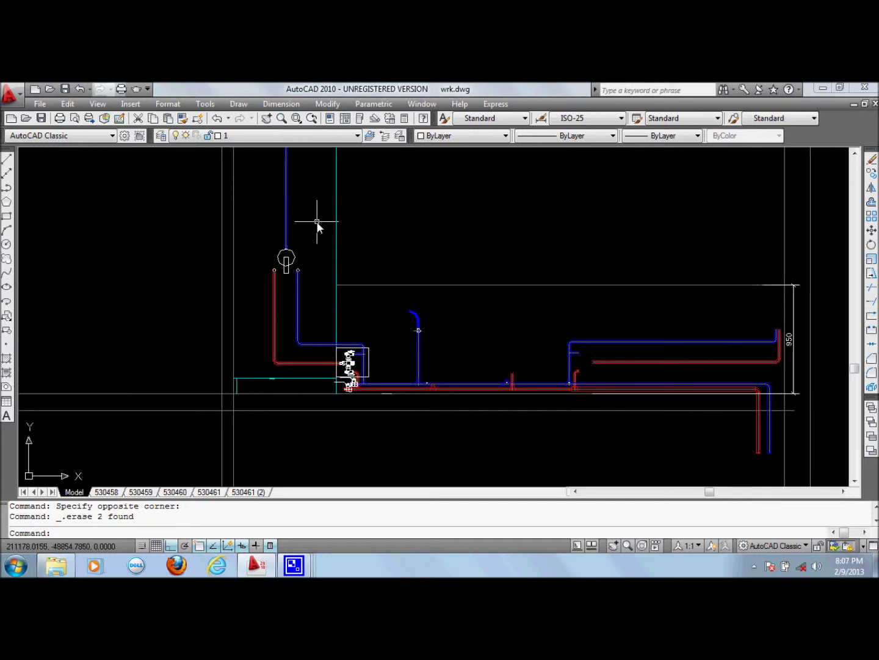
scroll(279, 322, up, 1)
scroll(279, 322, up, 2)
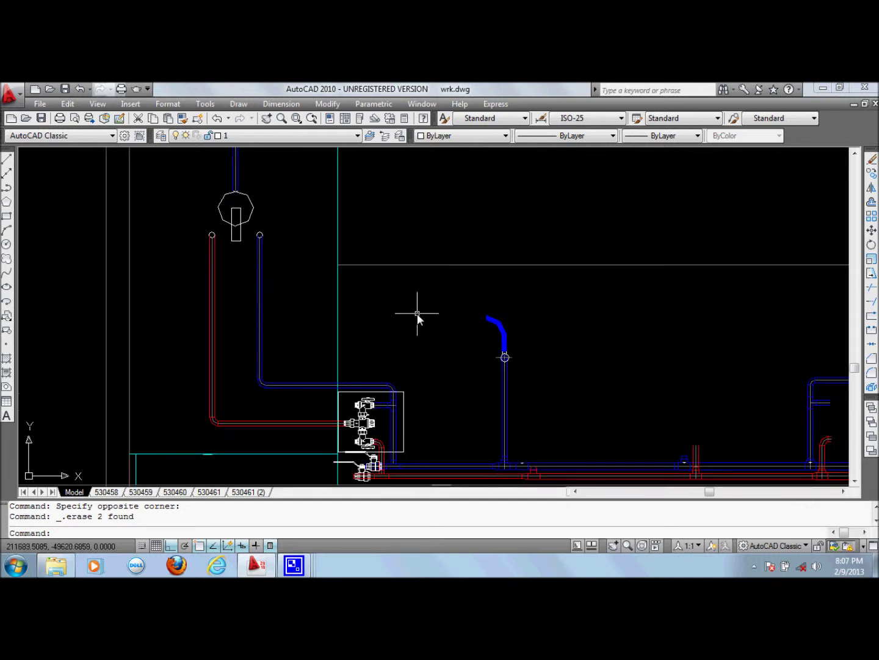
scroll(417, 310, up, 1)
middle_drag(505, 426, 461, 371)
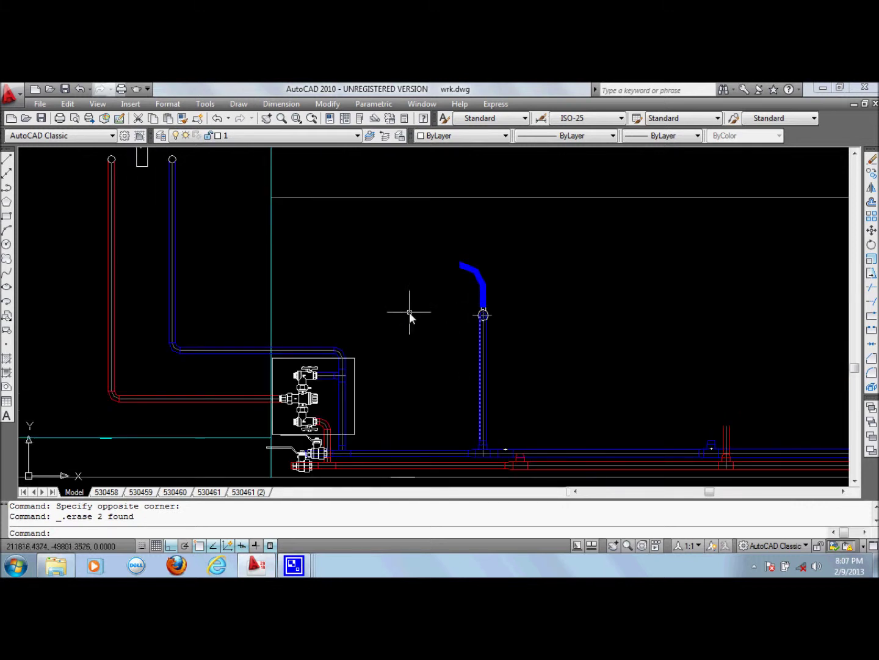
middle_drag(547, 315, 228, 256)
scroll(299, 249, down, 3)
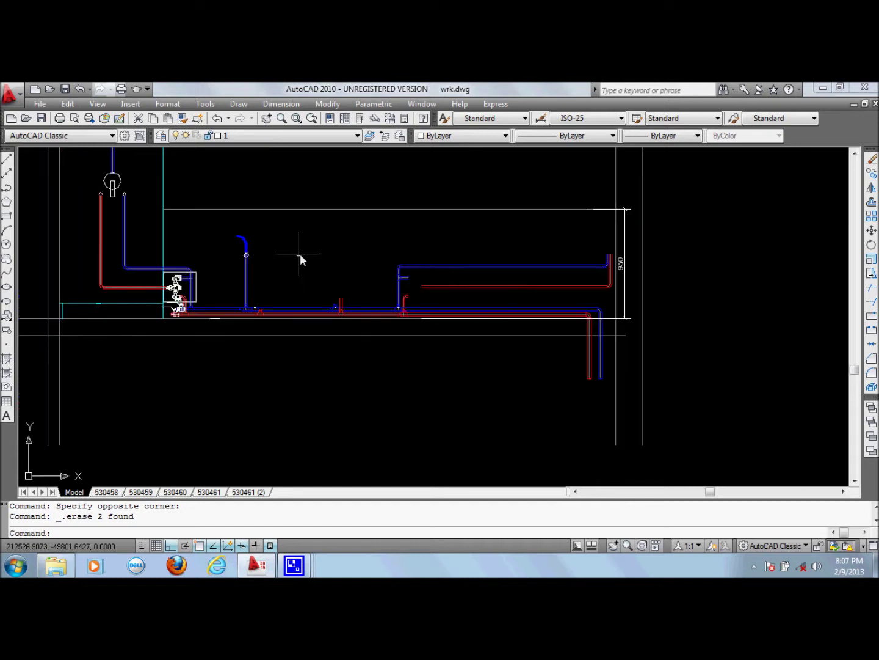
scroll(459, 260, up, 3)
scroll(327, 305, up, 1)
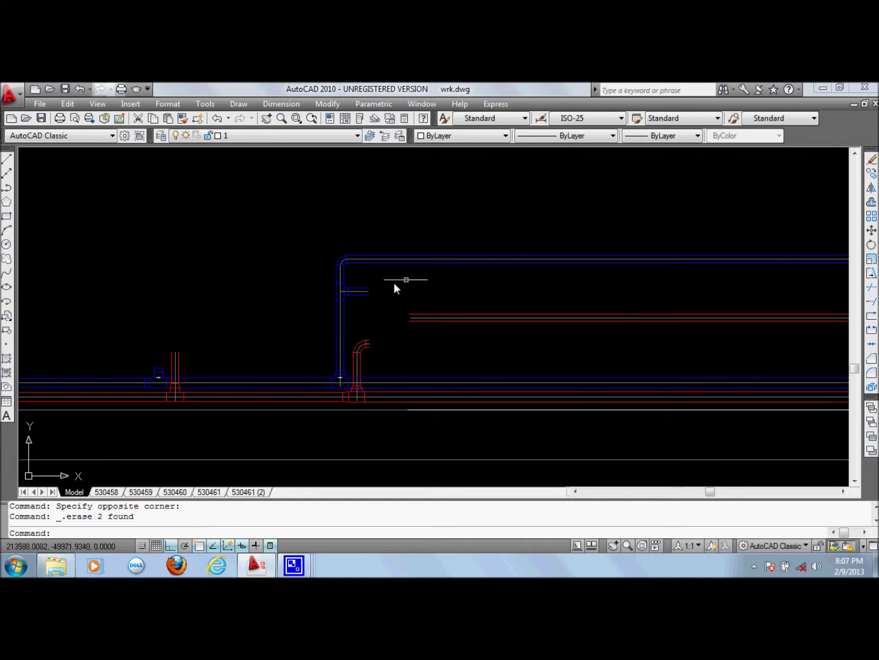
scroll(435, 289, down, 2)
middle_drag(249, 301, 441, 290)
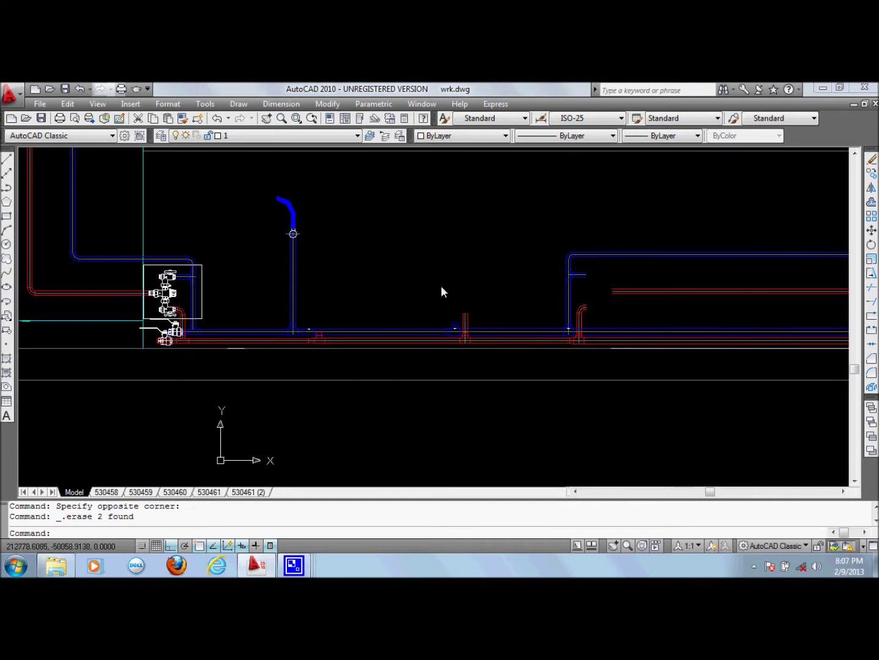
scroll(206, 295, up, 2)
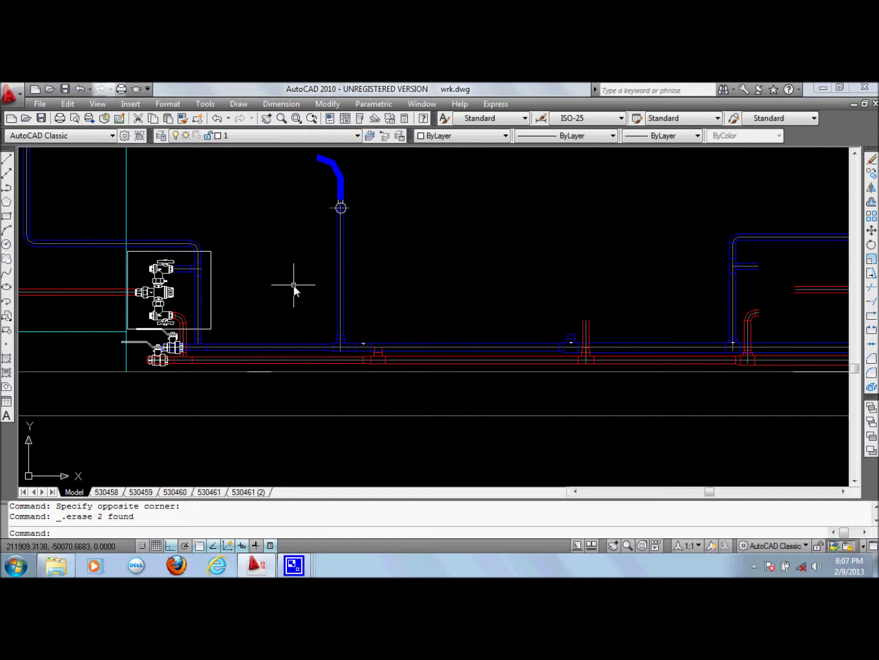
scroll(415, 227, down, 3)
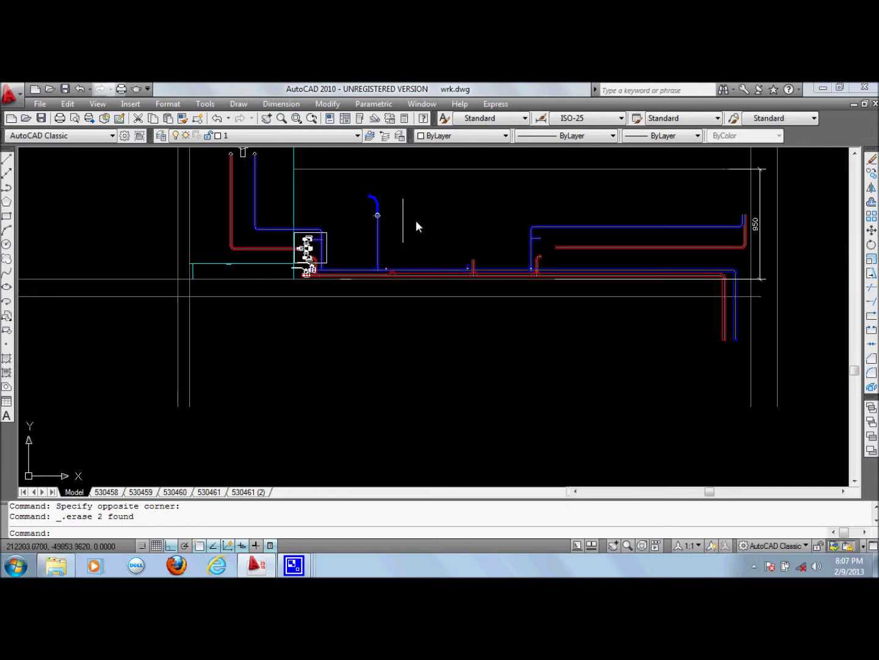
mouse_move(415, 225)
middle_down()
mouse_move(463, 284)
mouse_move(392, 361)
middle_up()
scroll(291, 359, up, 4)
scroll(314, 330, up, 1)
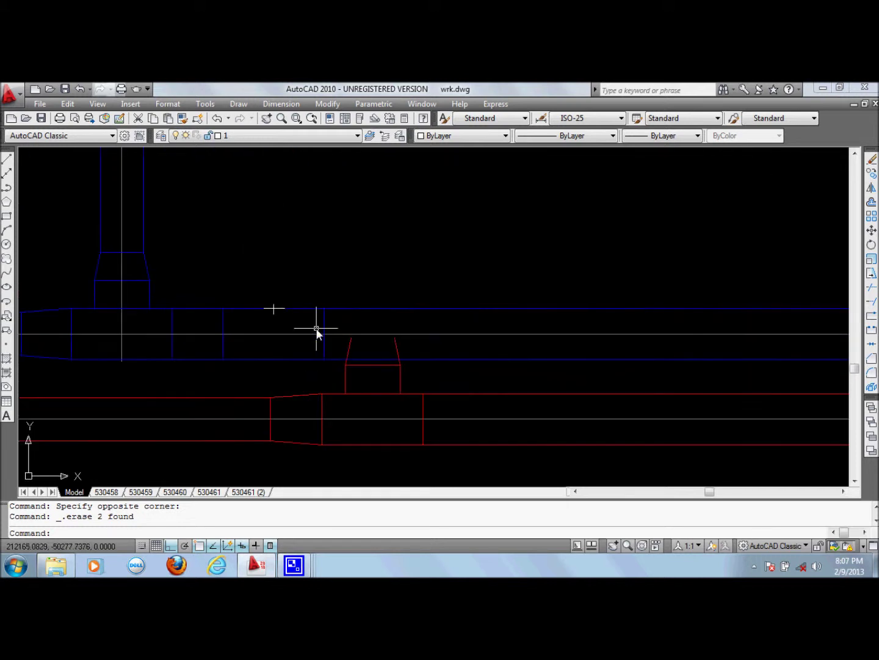
scroll(365, 315, down, 2)
scroll(465, 304, down, 2)
middle_drag(530, 304, 427, 334)
scroll(569, 323, up, 2)
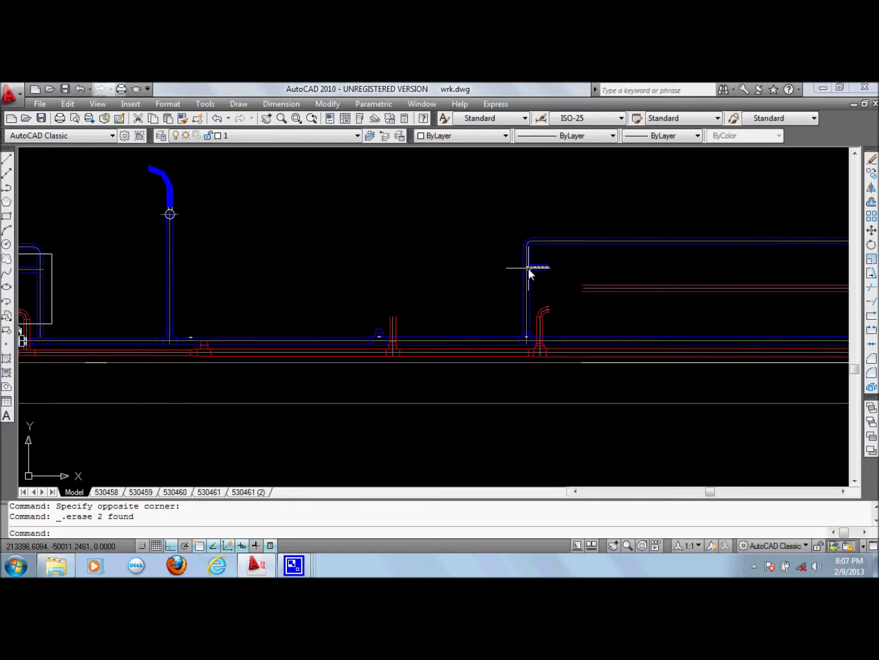
scroll(563, 236, up, 3)
scroll(470, 268, up, 3)
scroll(434, 259, down, 3)
scroll(525, 245, down, 2)
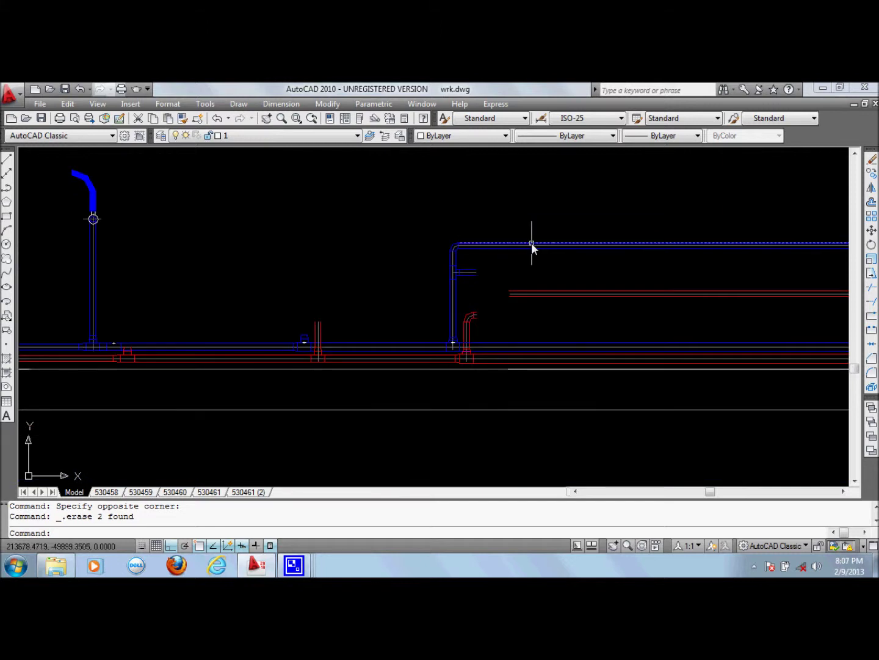
middle_drag(216, 222, 477, 244)
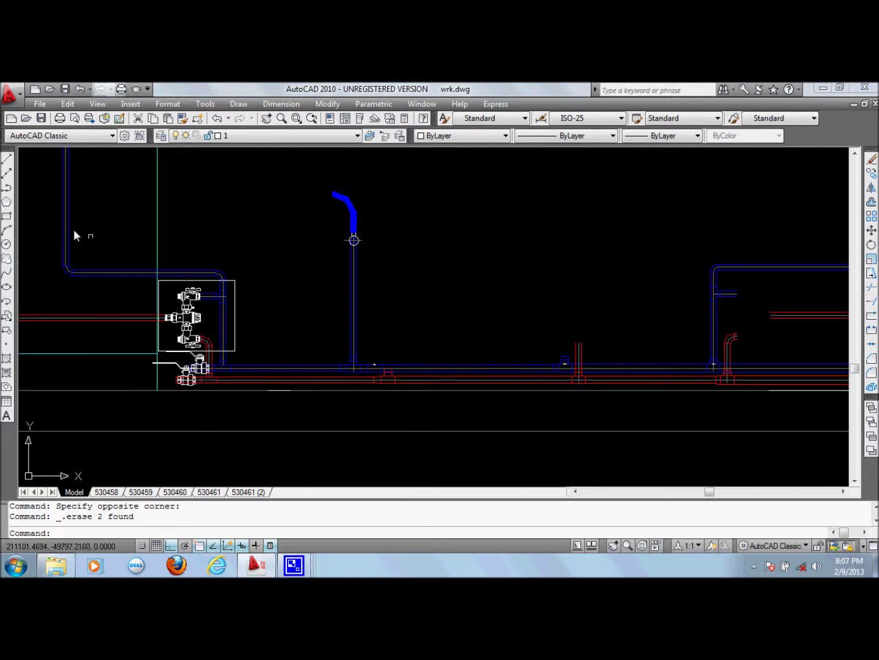
Step: Draw a horizontal line above the pipes, then select it to view its Quick Properties
click(6, 160)
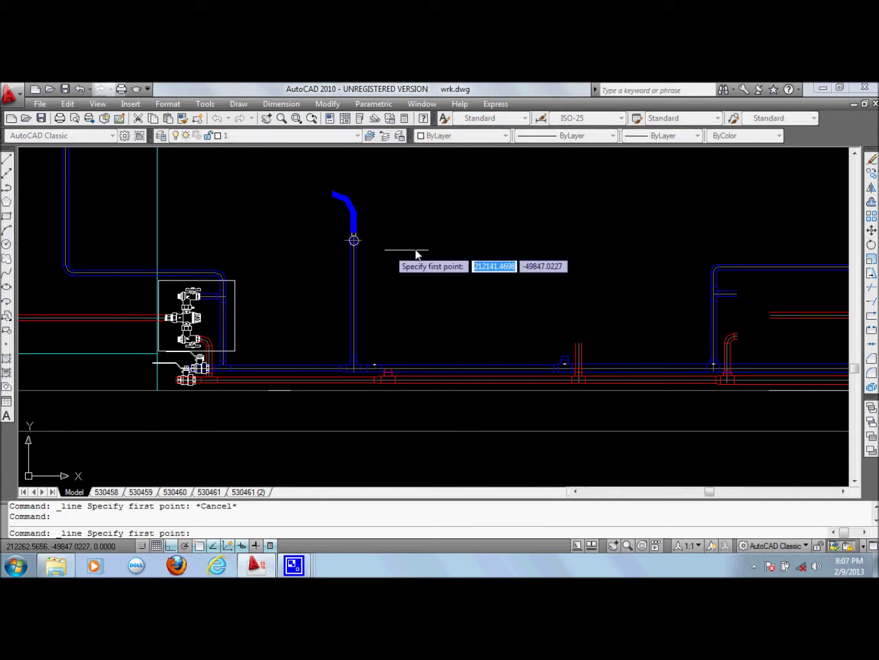
click(414, 212)
click(704, 218)
key(Escape)
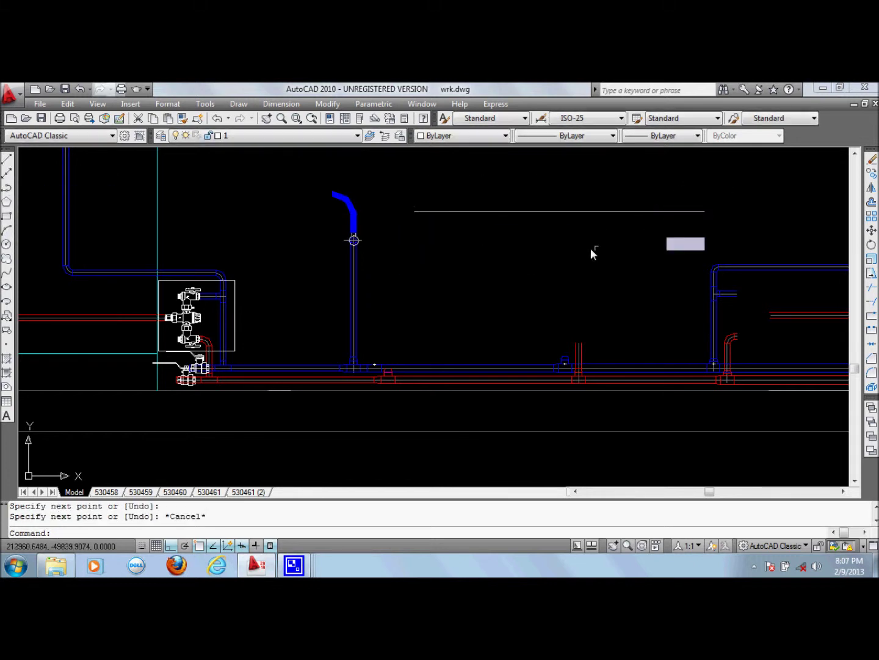
scroll(527, 207, down, 4)
scroll(527, 206, up, 5)
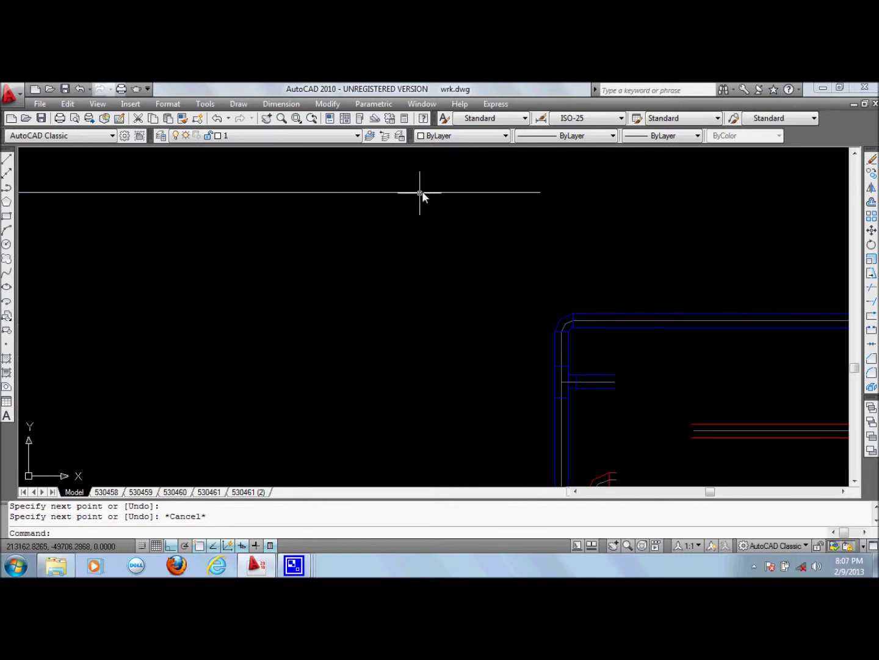
click(420, 191)
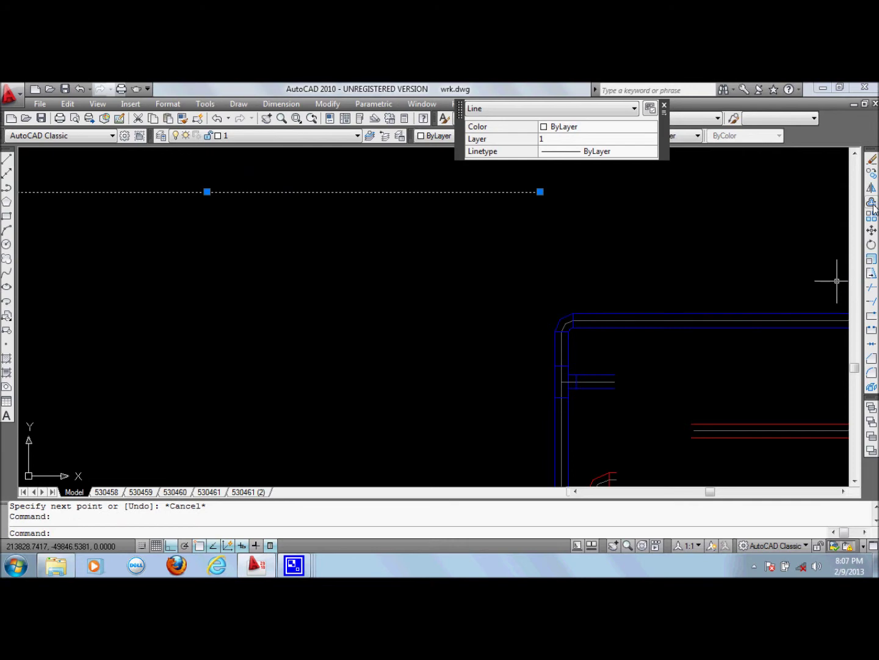
Step: Pan and zoom across the elevation, past the sink valves and toilet, to the shower mixer at upper left
scroll(138, 305, down, 5)
scroll(275, 239, down, 1)
scroll(137, 344, down, 1)
scroll(177, 305, up, 1)
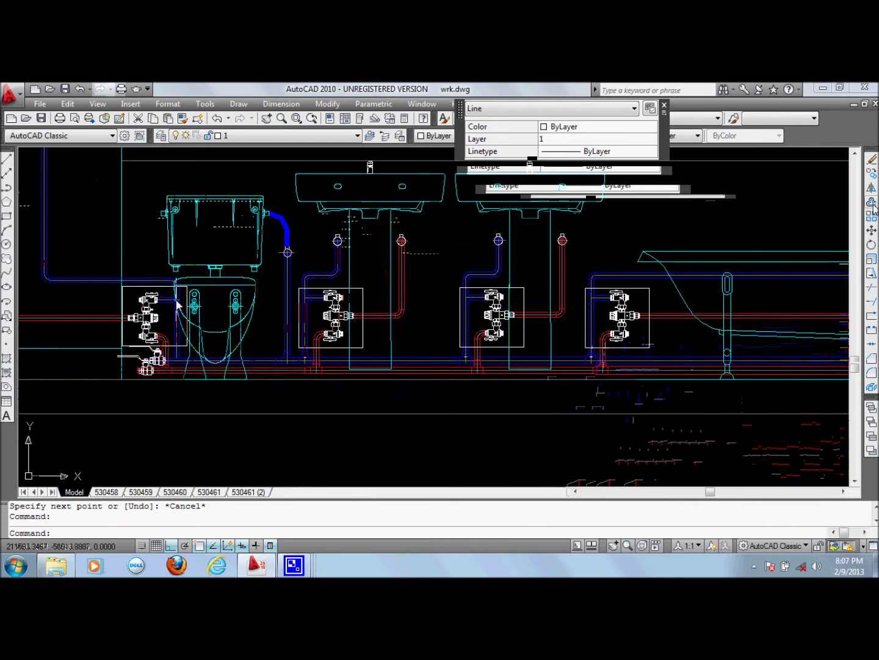
scroll(177, 306, up, 2)
scroll(237, 281, up, 2)
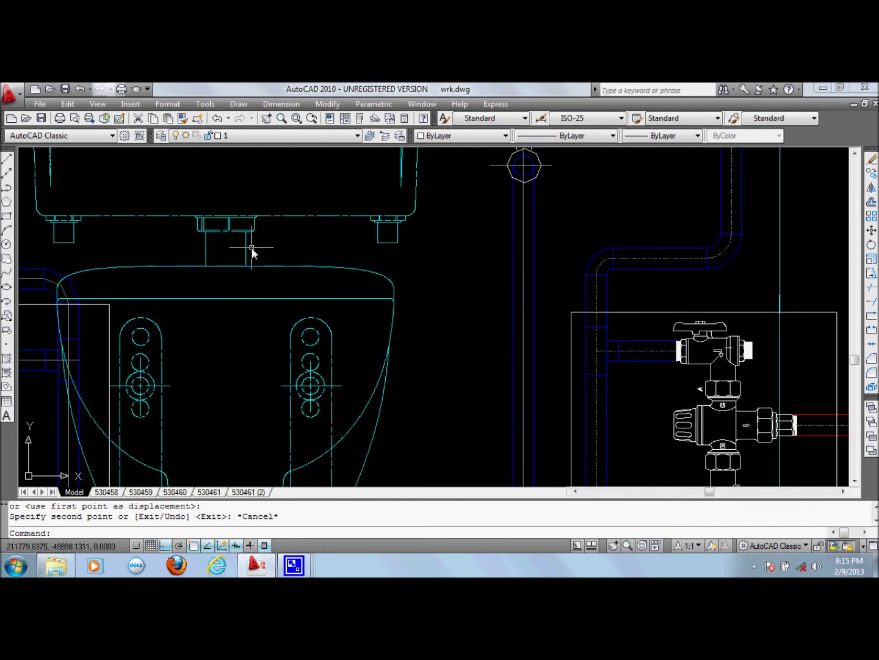
scroll(158, 372, down, 2)
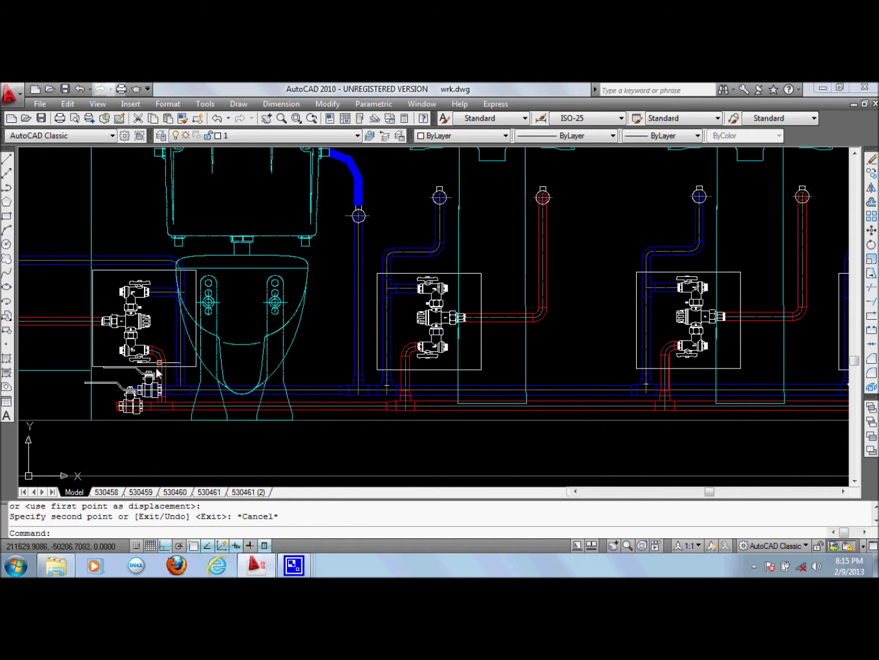
scroll(158, 372, up, 2)
scroll(312, 367, up, 2)
scroll(427, 369, up, 2)
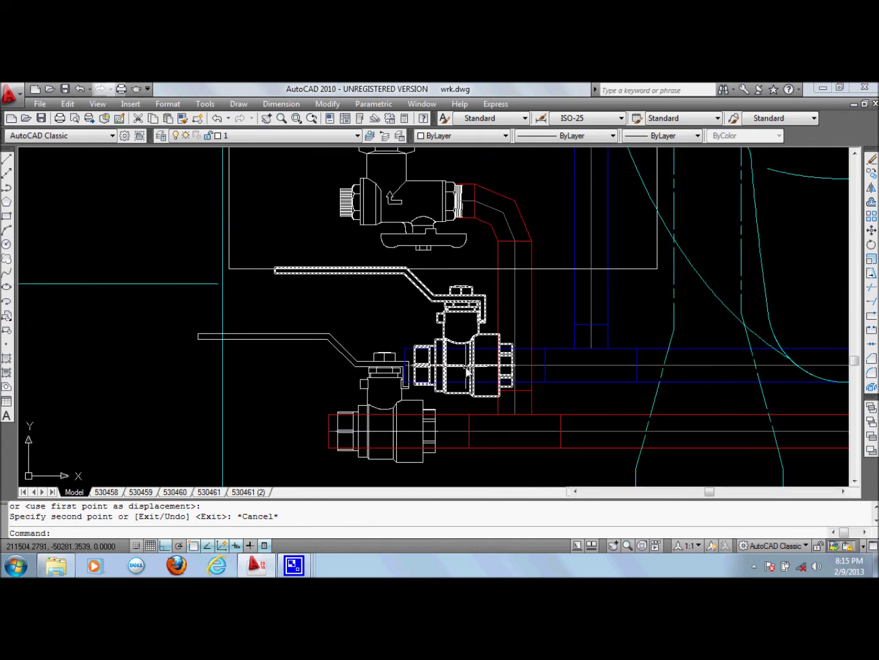
scroll(461, 333, down, 4)
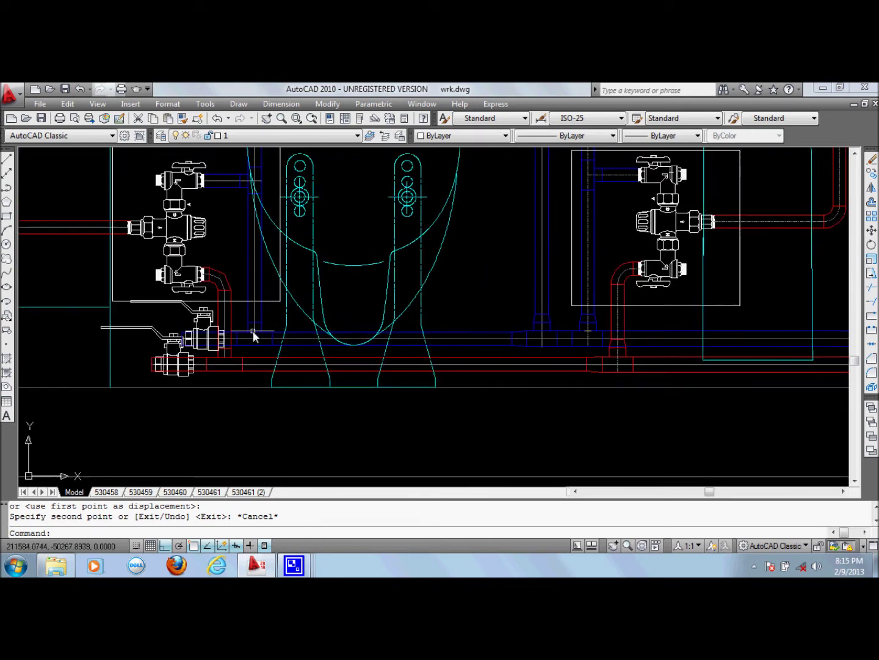
middle_drag(684, 359, 461, 385)
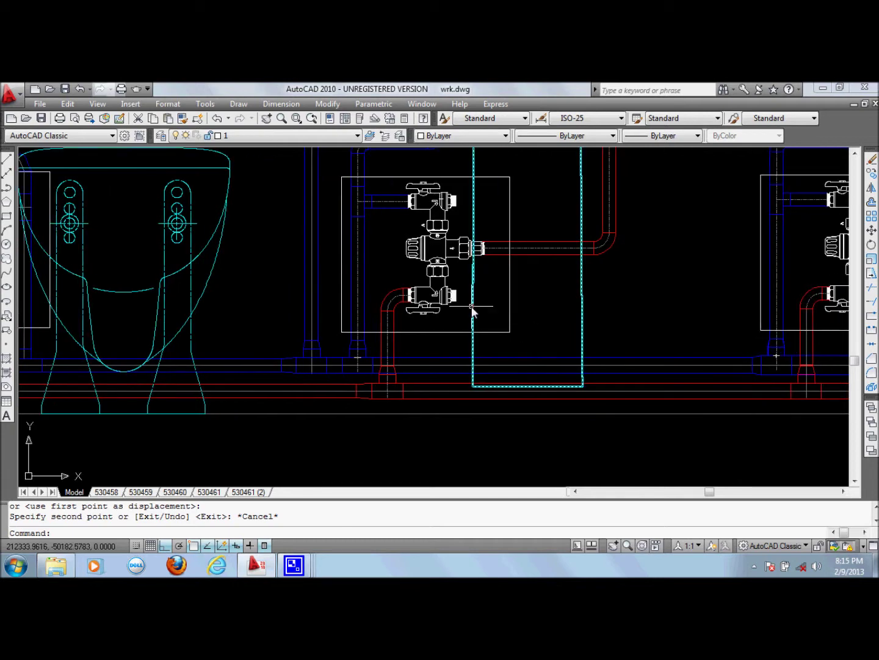
mouse_move(195, 324)
middle_down()
mouse_move(225, 335)
mouse_move(266, 316)
middle_up()
scroll(267, 315, up, 4)
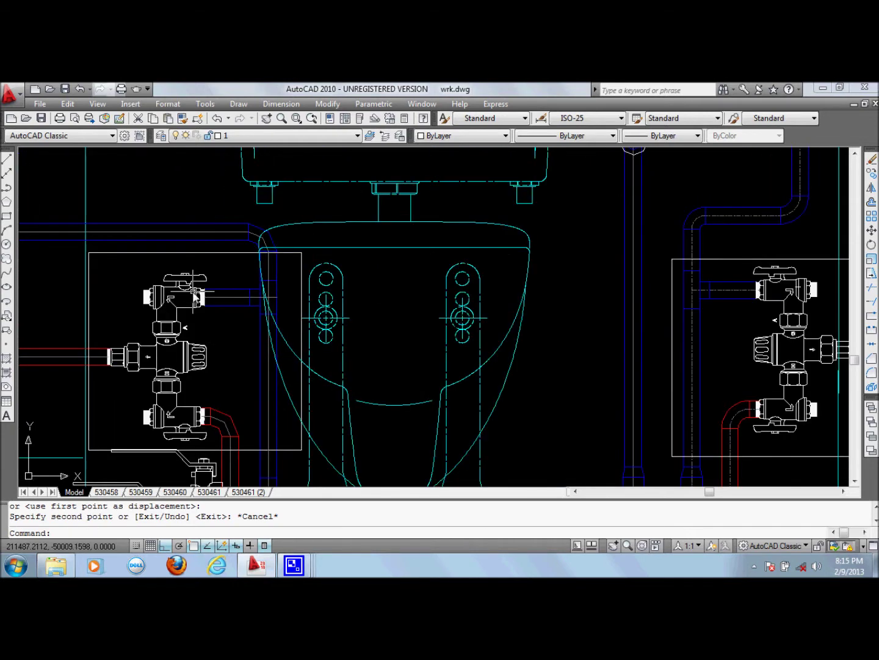
scroll(271, 376, down, 6)
scroll(271, 376, up, 5)
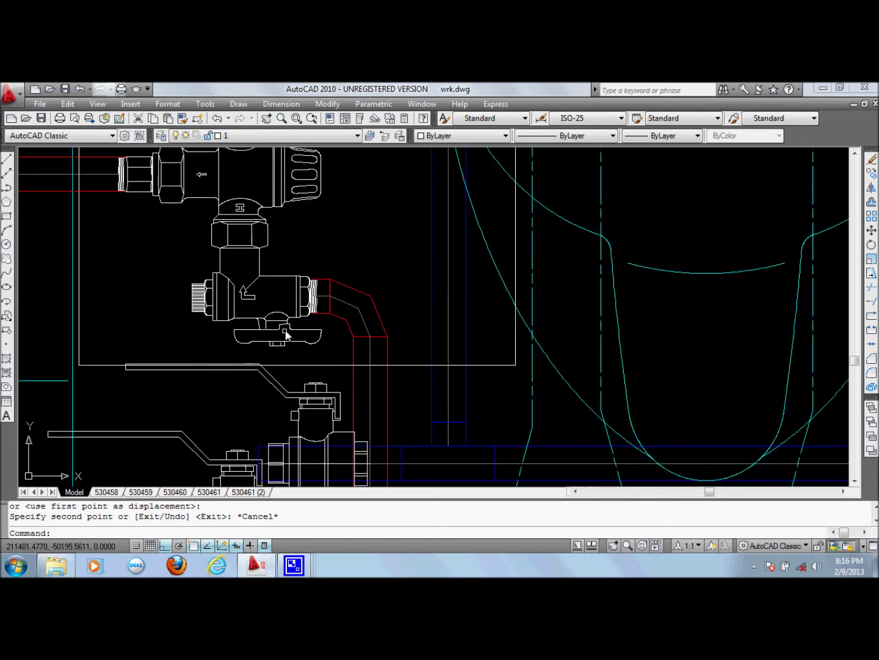
scroll(285, 333, down, 4)
scroll(288, 332, down, 2)
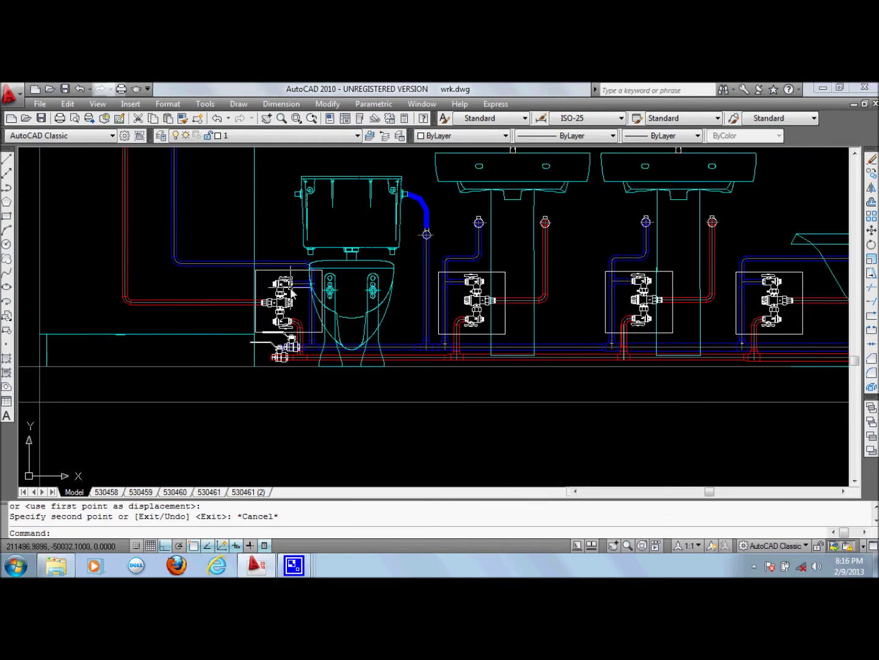
middle_drag(292, 294, 328, 338)
Step: Draw a rectangle from above-left of the shower mixer to below its hot and cold pipe ends
scroll(373, 422, up, 3)
scroll(345, 329, down, 5)
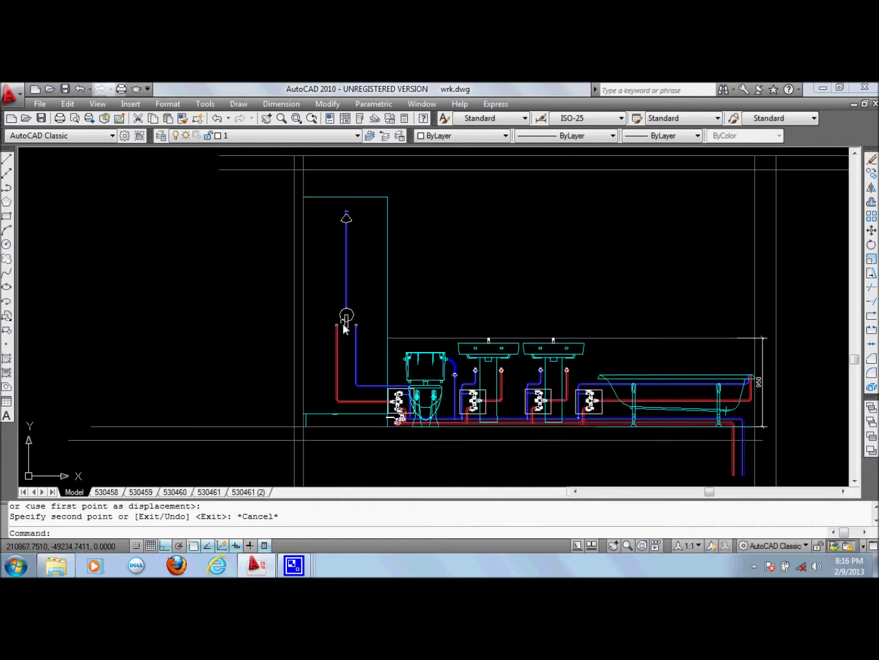
scroll(345, 328, up, 5)
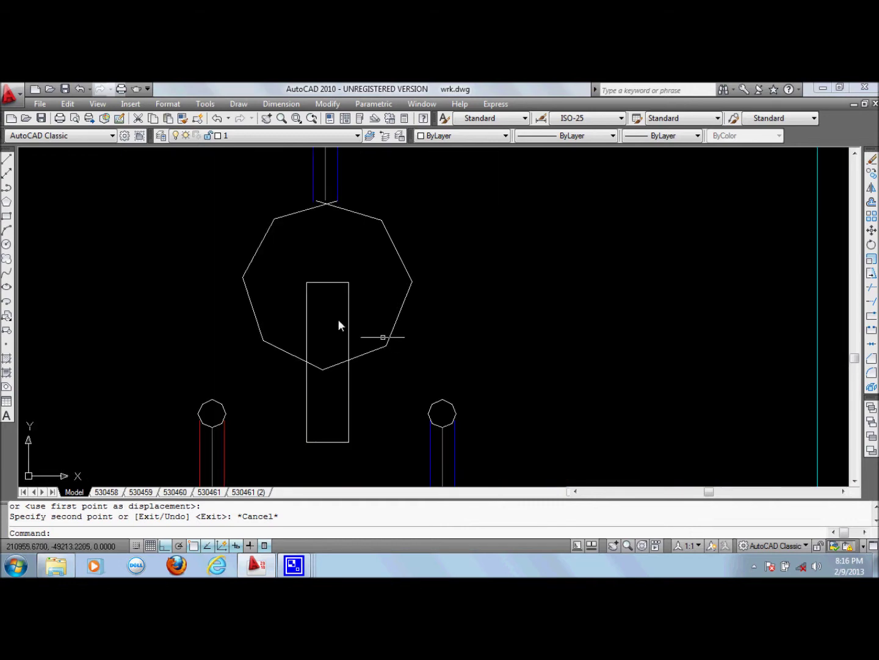
scroll(322, 267, down, 3)
scroll(317, 312, up, 2)
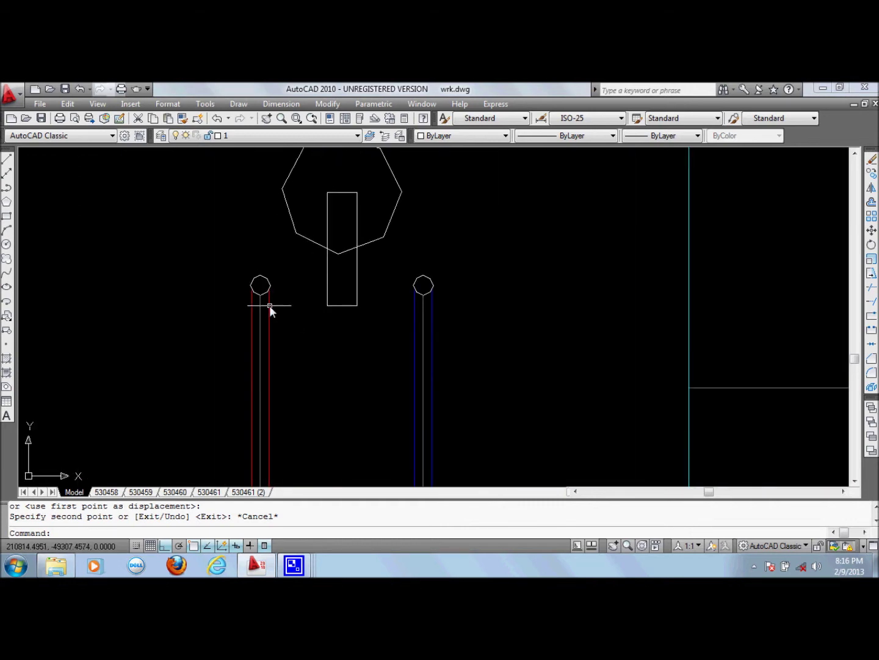
scroll(301, 278, down, 1)
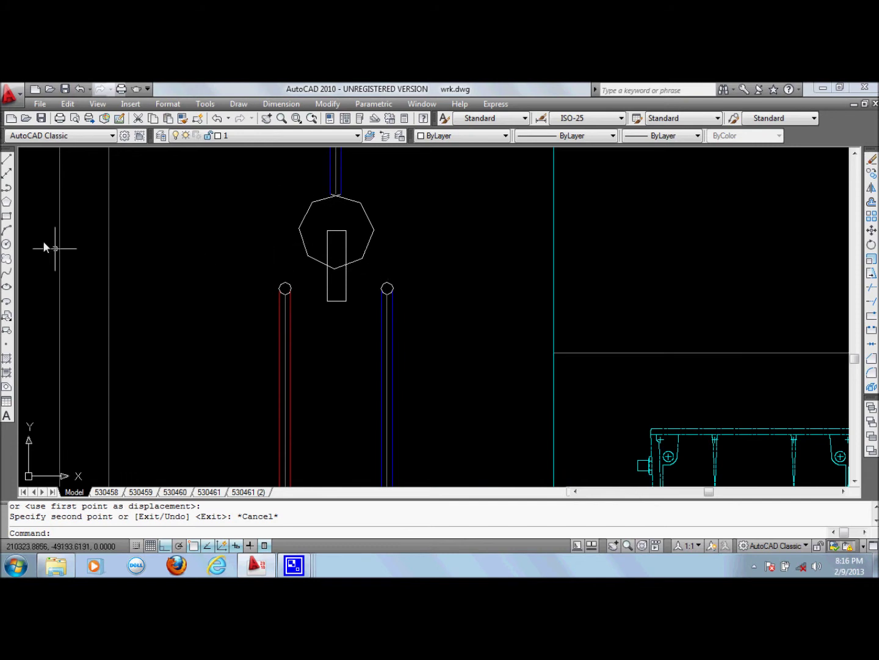
click(6, 216)
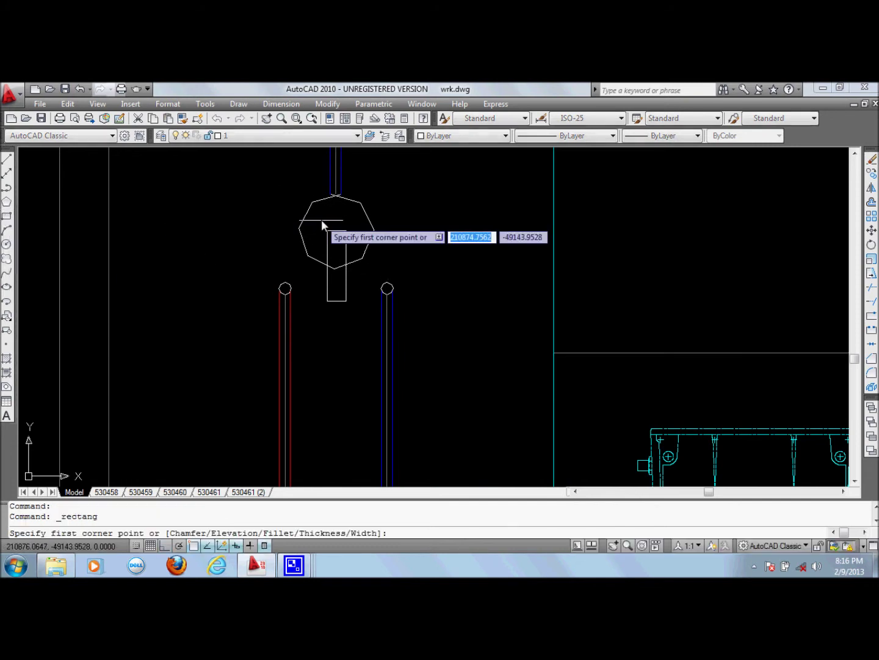
click(322, 221)
click(429, 328)
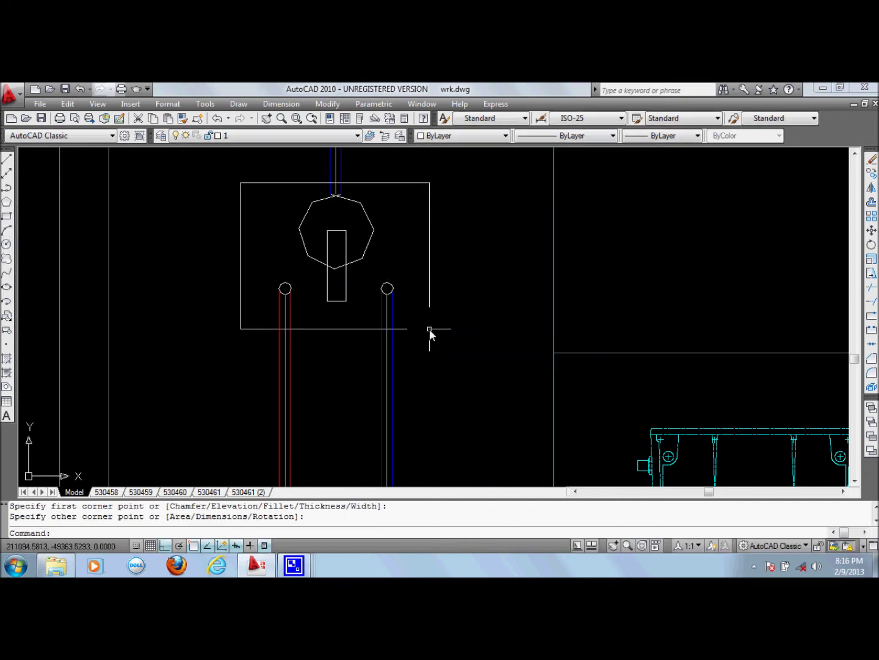
scroll(283, 250, down, 5)
scroll(183, 204, up, 4)
scroll(318, 249, down, 9)
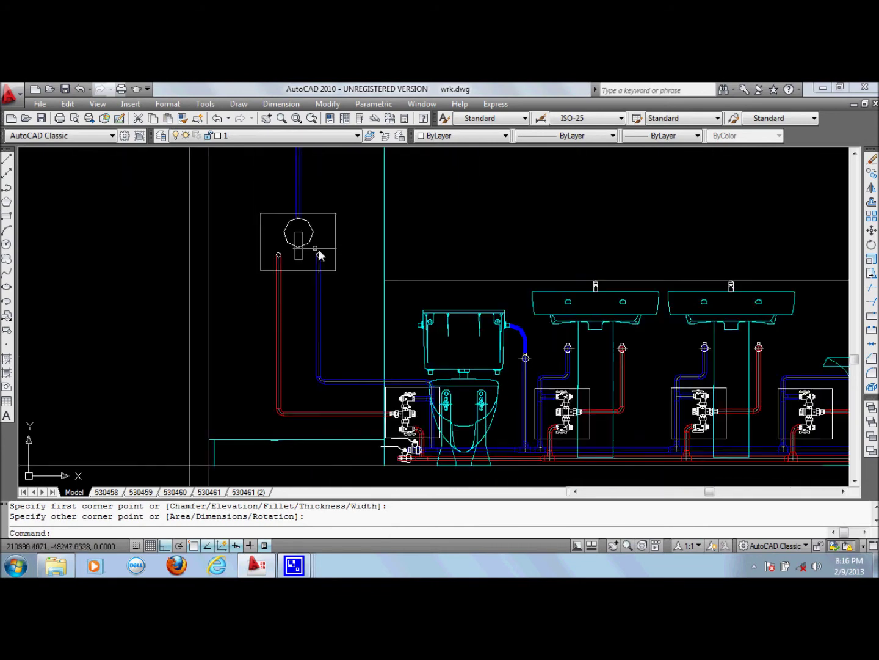
scroll(294, 321, up, 10)
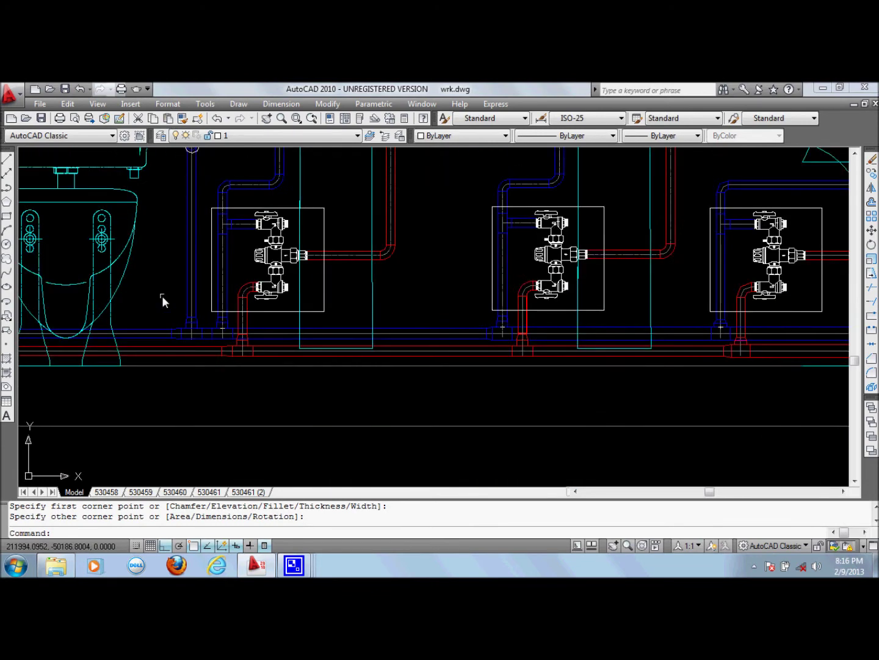
scroll(375, 264, up, 2)
scroll(342, 275, down, 4)
scroll(264, 362, up, 5)
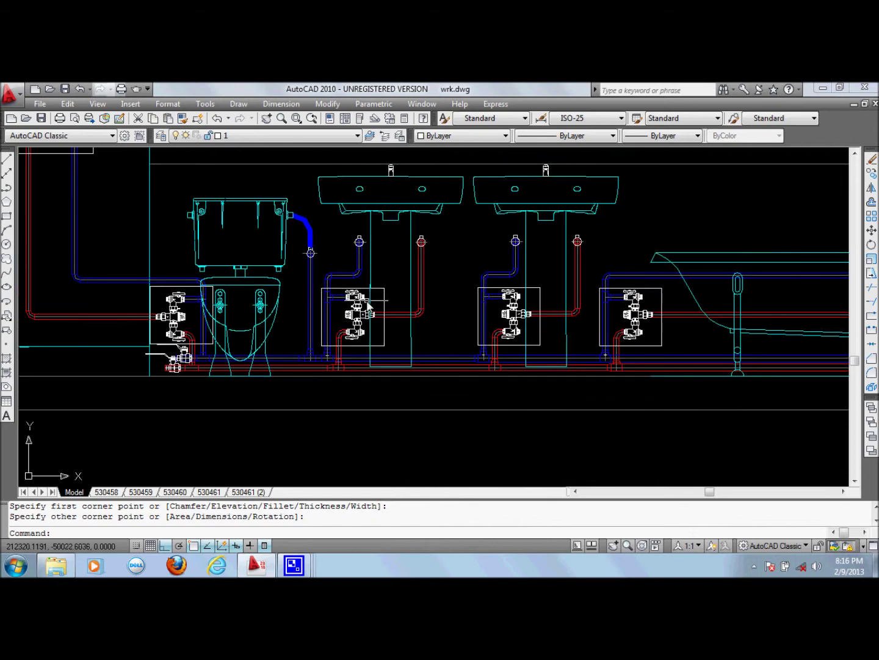
scroll(263, 361, up, 3)
middle_drag(442, 189, 421, 296)
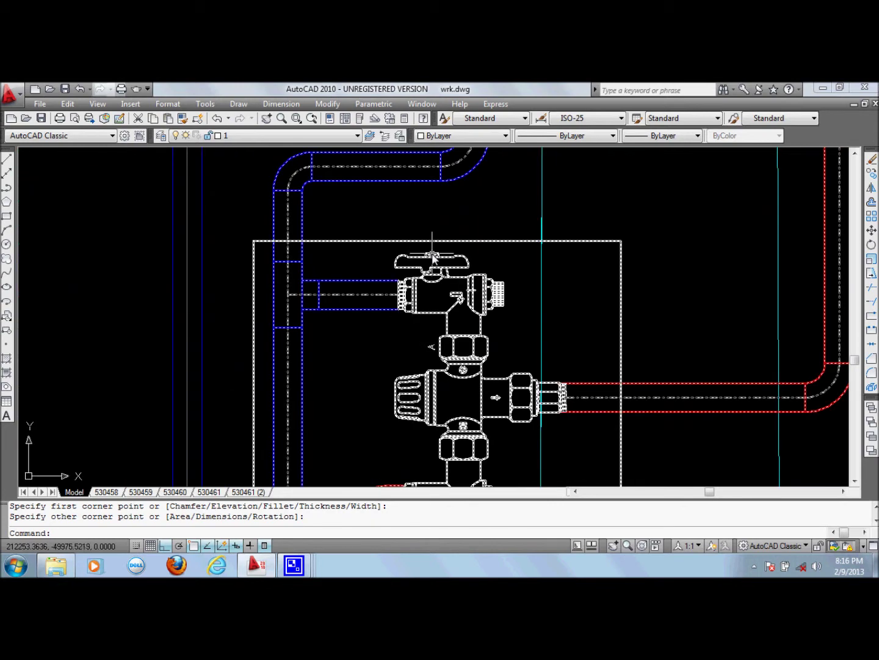
scroll(389, 265, down, 4)
scroll(373, 288, down, 2)
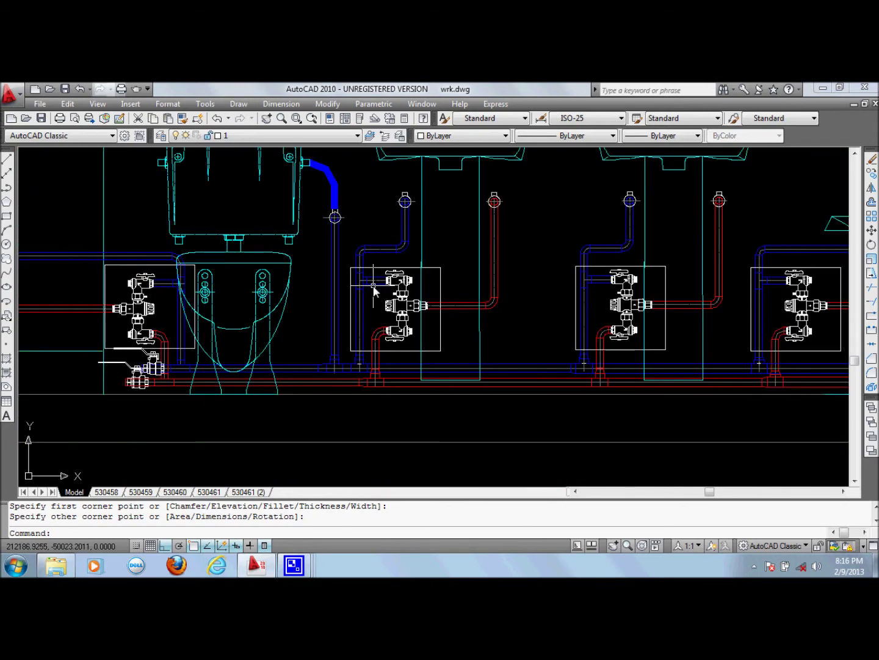
scroll(393, 234, up, 2)
scroll(393, 235, up, 2)
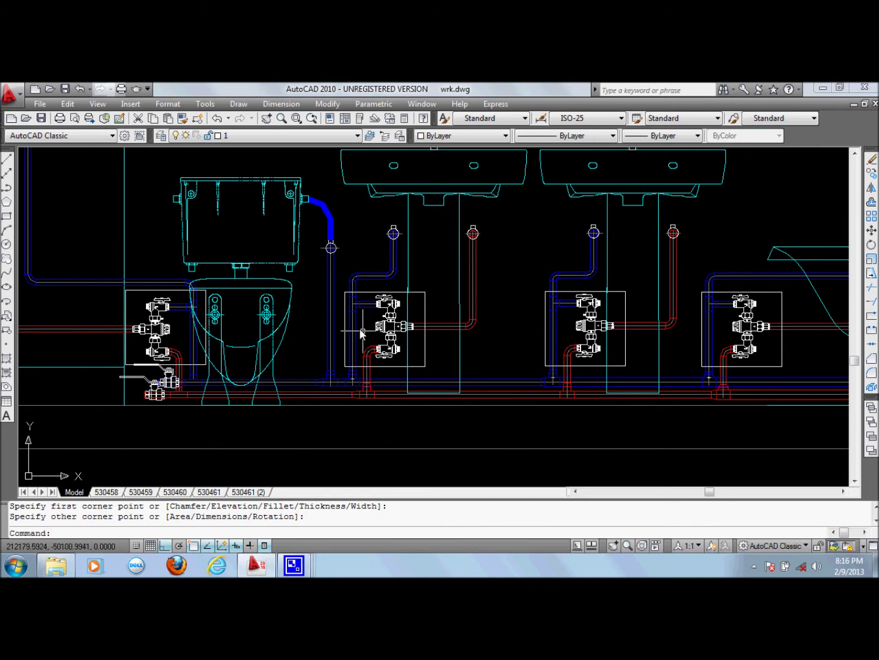
scroll(404, 207, up, 8)
scroll(397, 228, down, 7)
scroll(398, 227, up, 2)
middle_drag(398, 227, 387, 306)
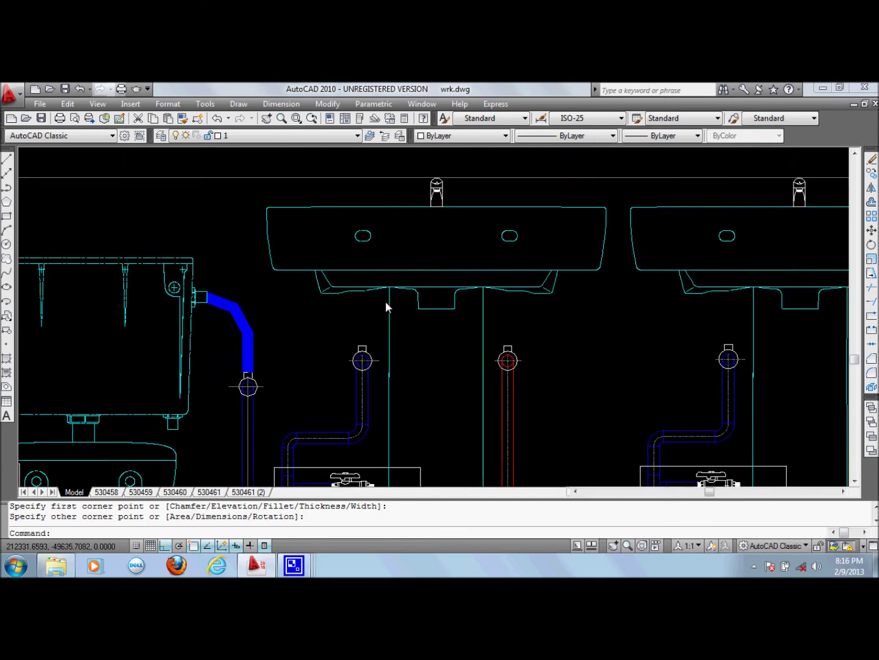
scroll(441, 177, up, 3)
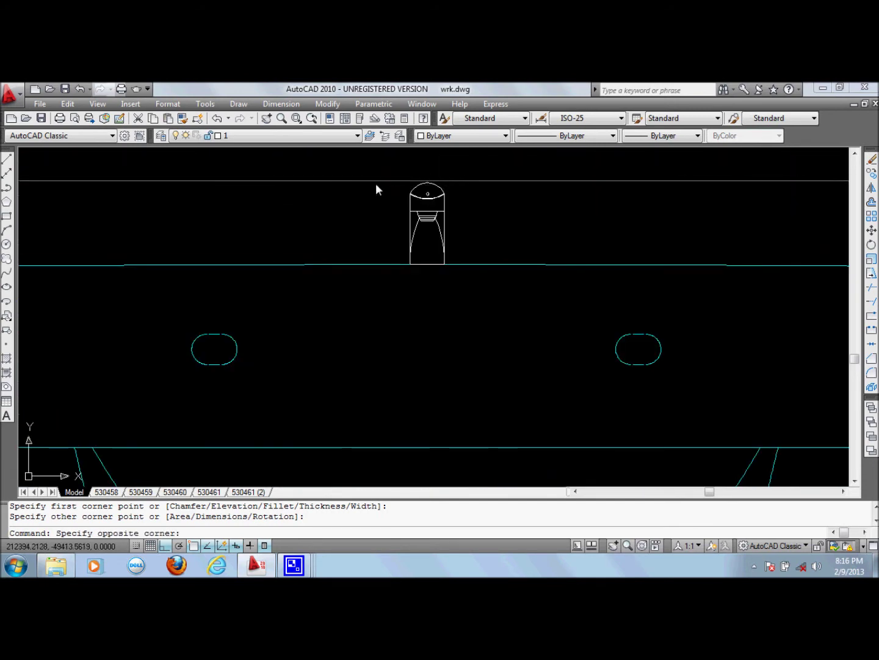
scroll(424, 208, up, 2)
scroll(419, 199, down, 5)
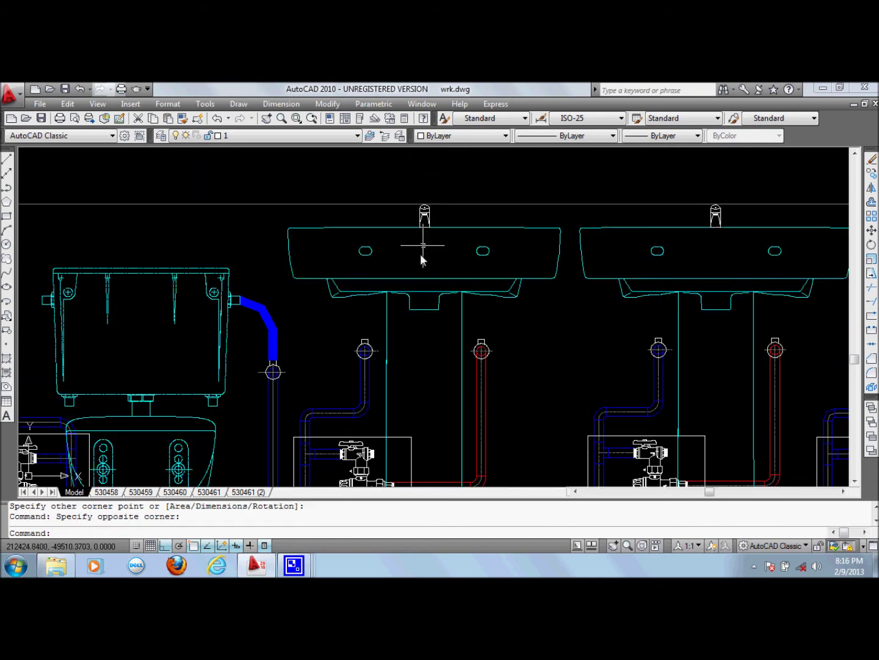
scroll(427, 384, down, 3)
scroll(407, 391, up, 2)
scroll(392, 410, down, 4)
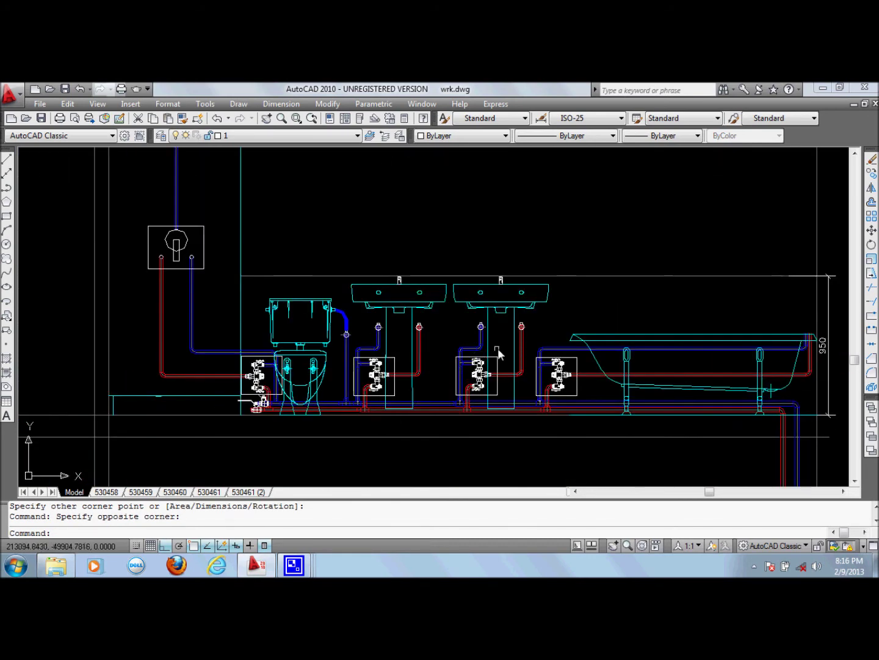
middle_drag(716, 406, 512, 366)
scroll(355, 345, up, 5)
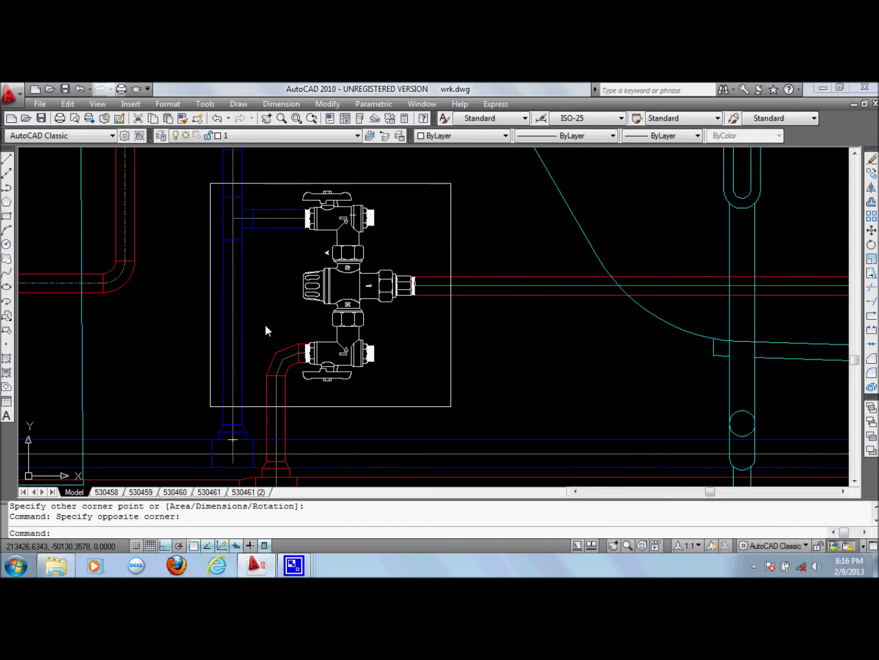
scroll(536, 311, down, 5)
scroll(304, 311, down, 2)
scroll(337, 302, up, 3)
scroll(406, 365, up, 2)
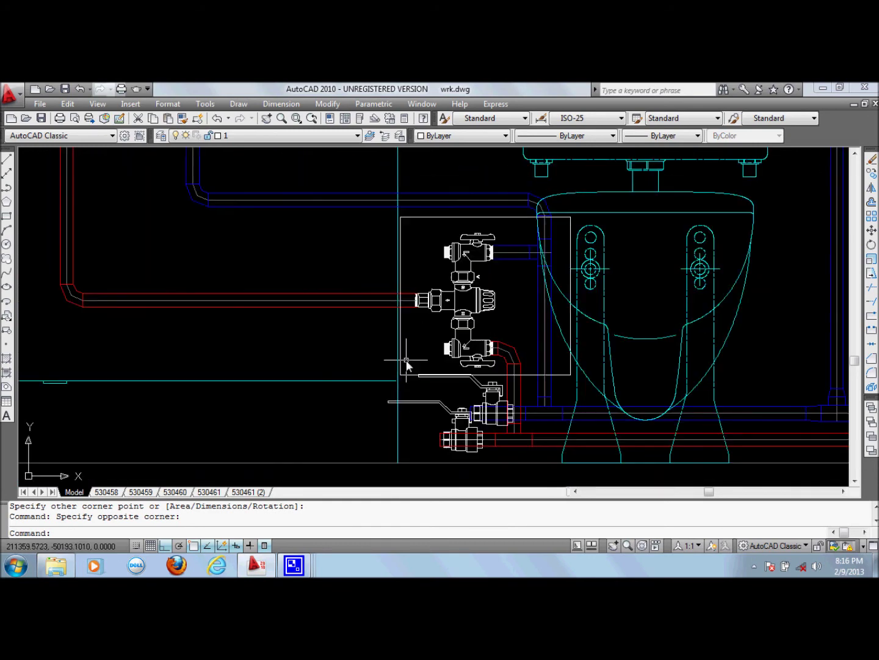
scroll(407, 365, down, 3)
scroll(428, 349, up, 2)
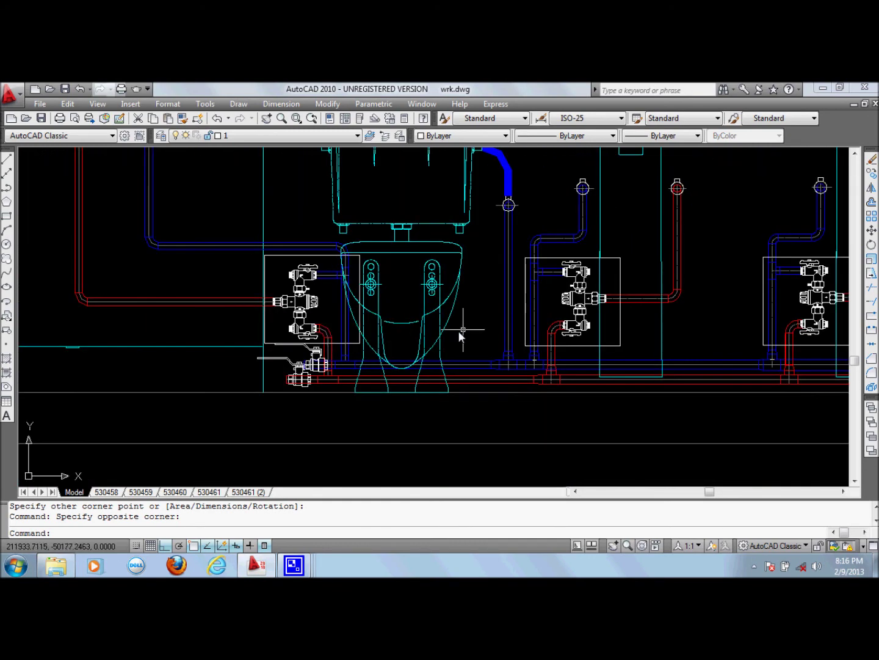
scroll(458, 330, down, 4)
scroll(401, 359, down, 1)
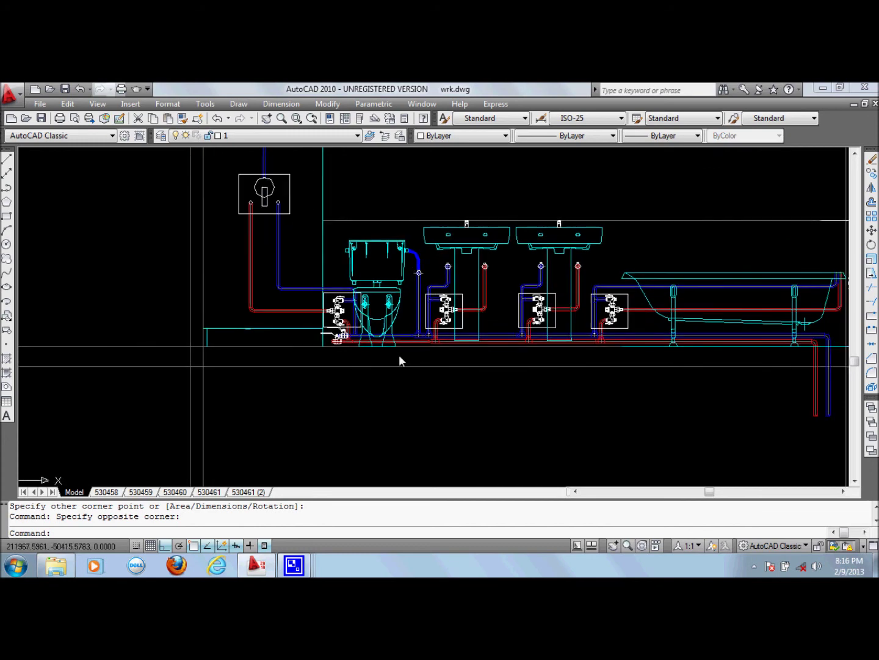
scroll(497, 338, up, 6)
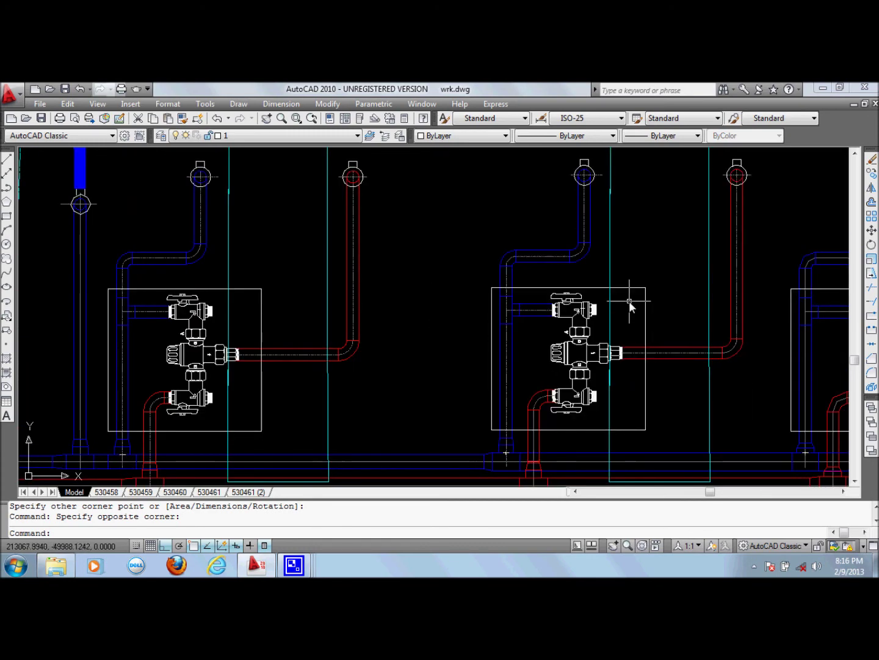
scroll(410, 297, down, 3)
scroll(315, 319, up, 2)
scroll(315, 318, down, 5)
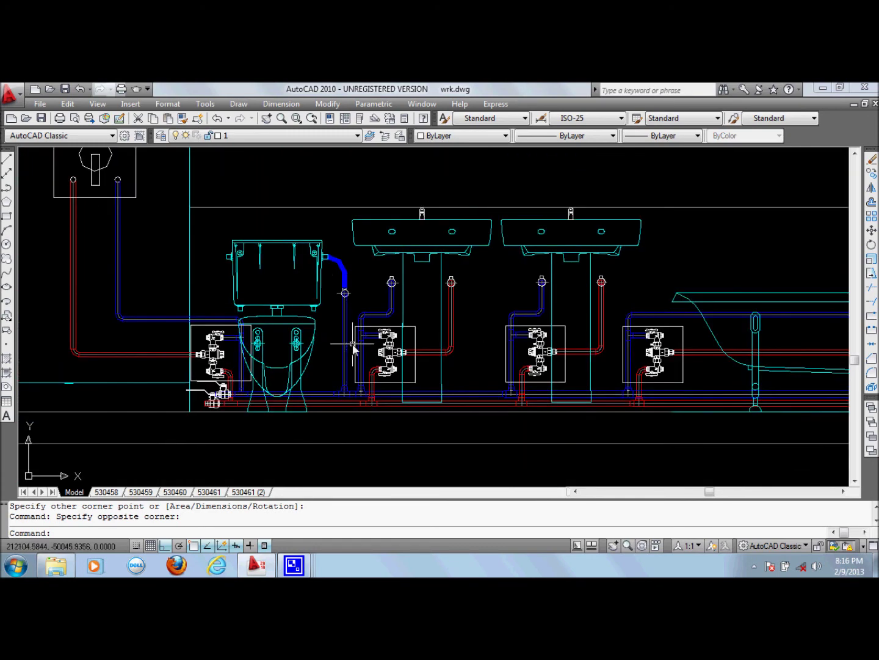